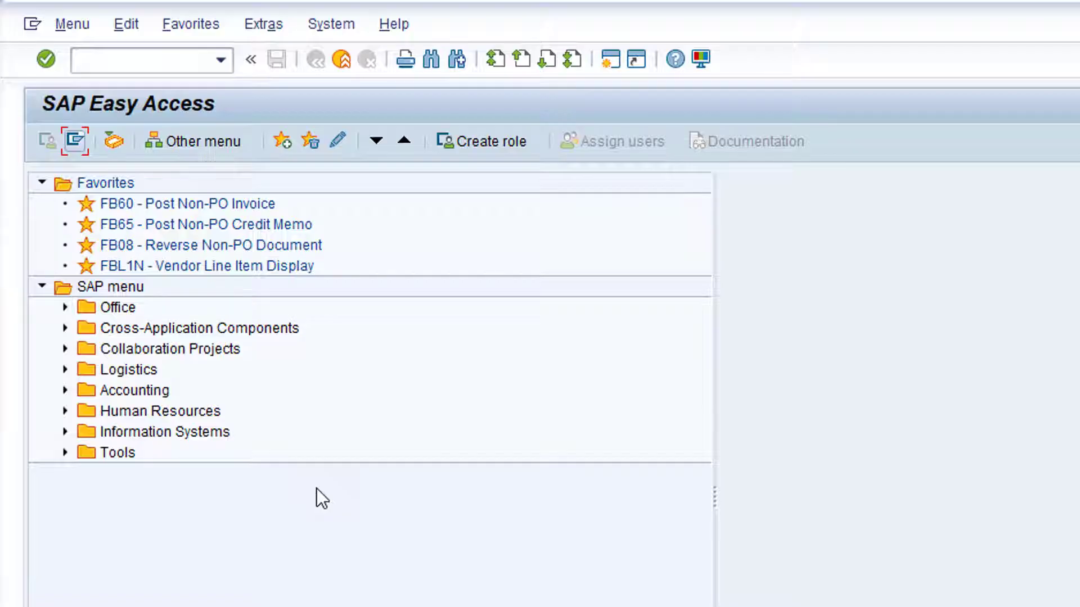
# Open the ME53N Display transaction from the Purchase Requisition folder under Logistics, Materials Management, Purchasing
pyautogui.click(65, 369)
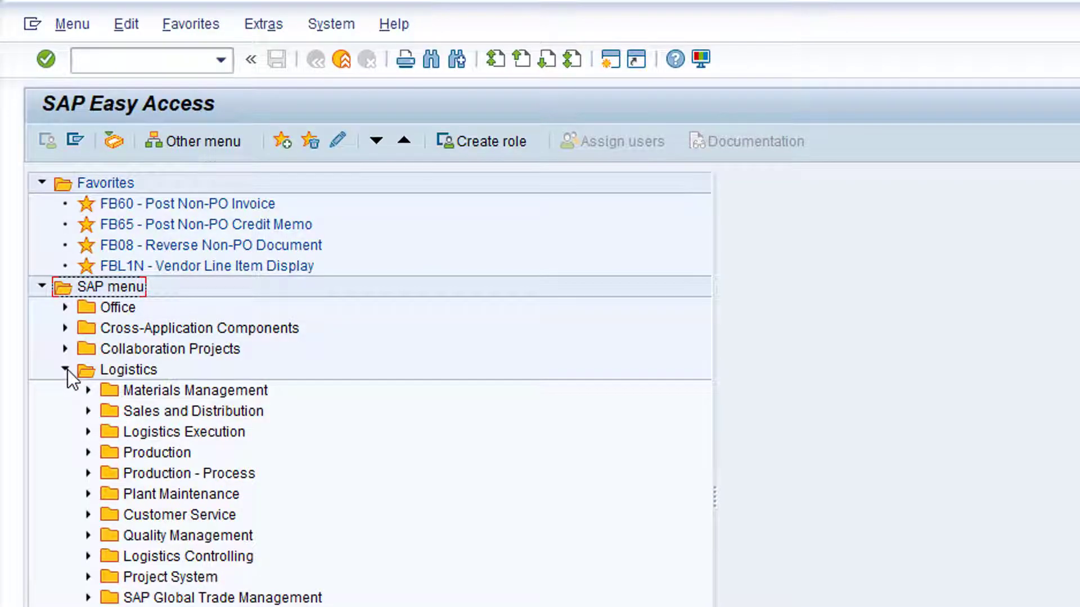
pyautogui.click(88, 390)
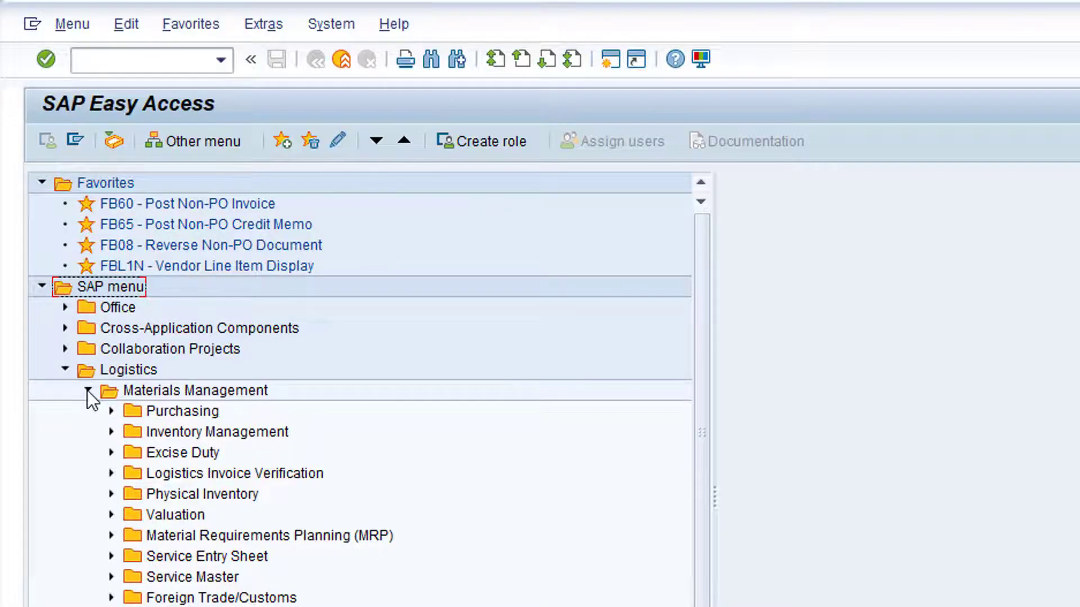
pyautogui.click(111, 411)
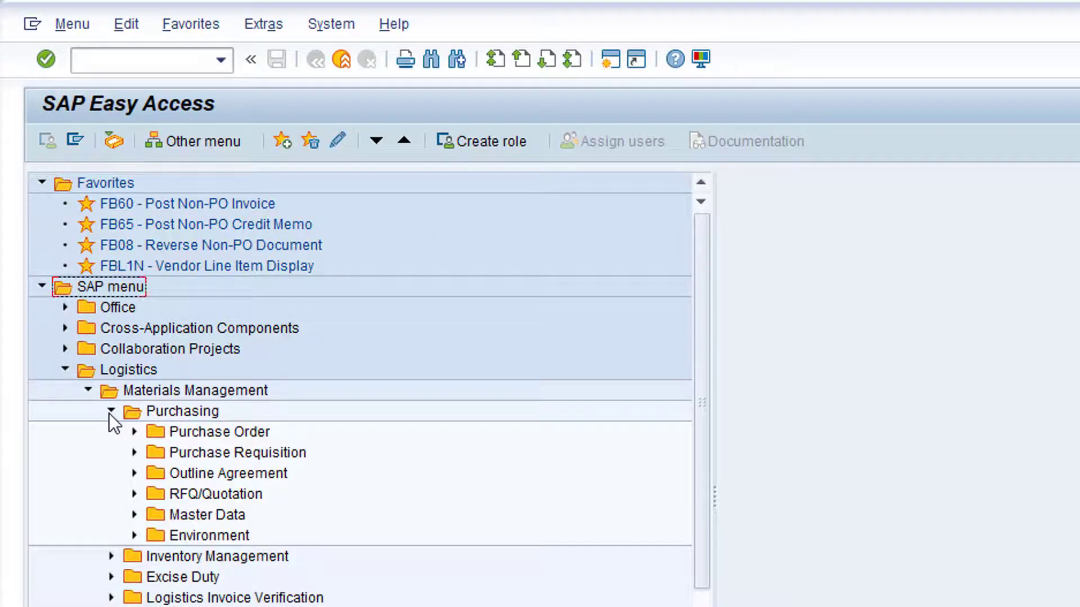
pyautogui.click(134, 452)
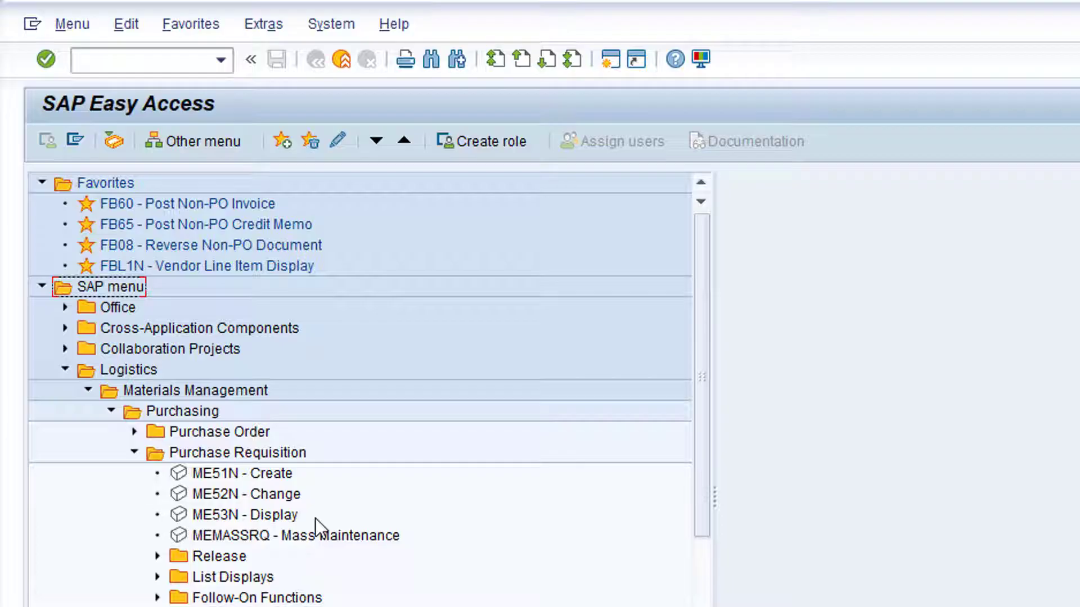
pyautogui.doubleClick(259, 515)
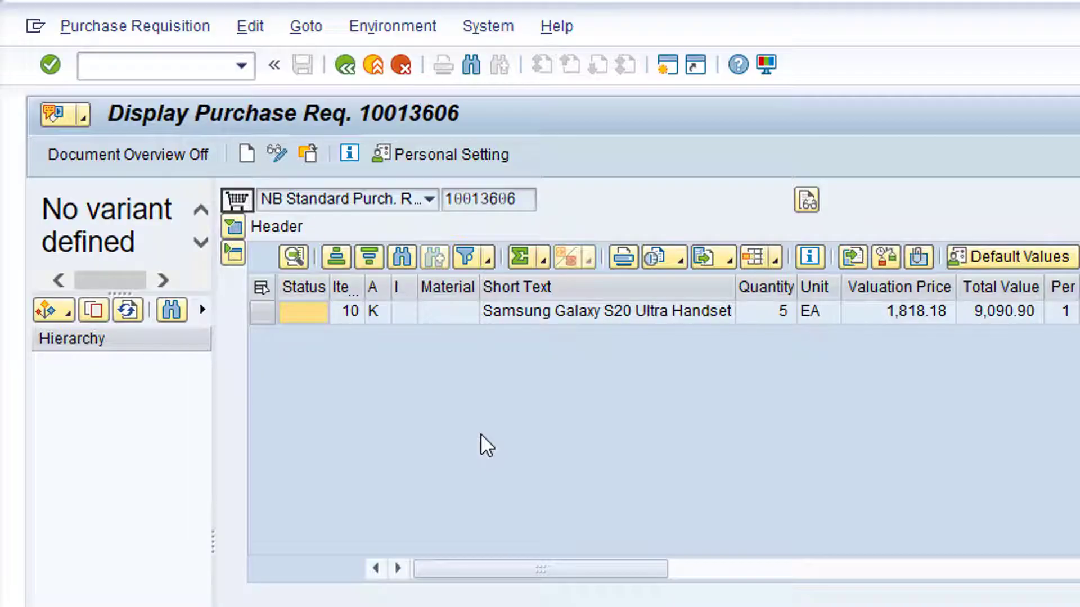
# Display purchase requisition 10013606 as the other document
pyautogui.click(306, 152)
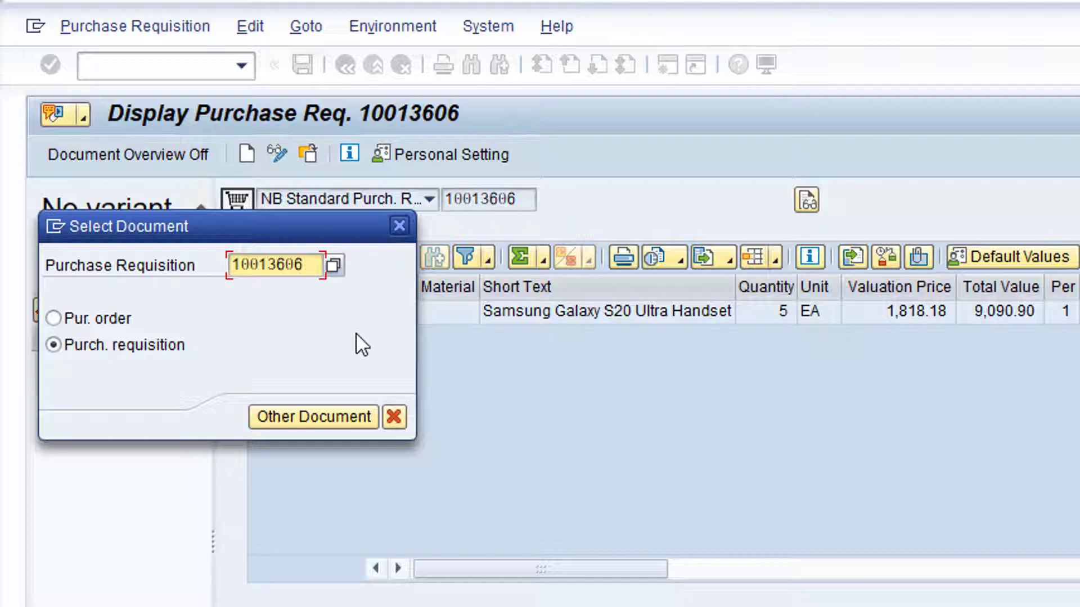
pyautogui.click(314, 263)
pyautogui.press('BackSpace')
pyautogui.press('BackSpace')
pyautogui.press('BackSpace')
pyautogui.press('BackSpace')
pyautogui.press('BackSpace')
pyautogui.press('BackSpace')
pyautogui.press('BackSpace')
pyautogui.press('BackSpace')
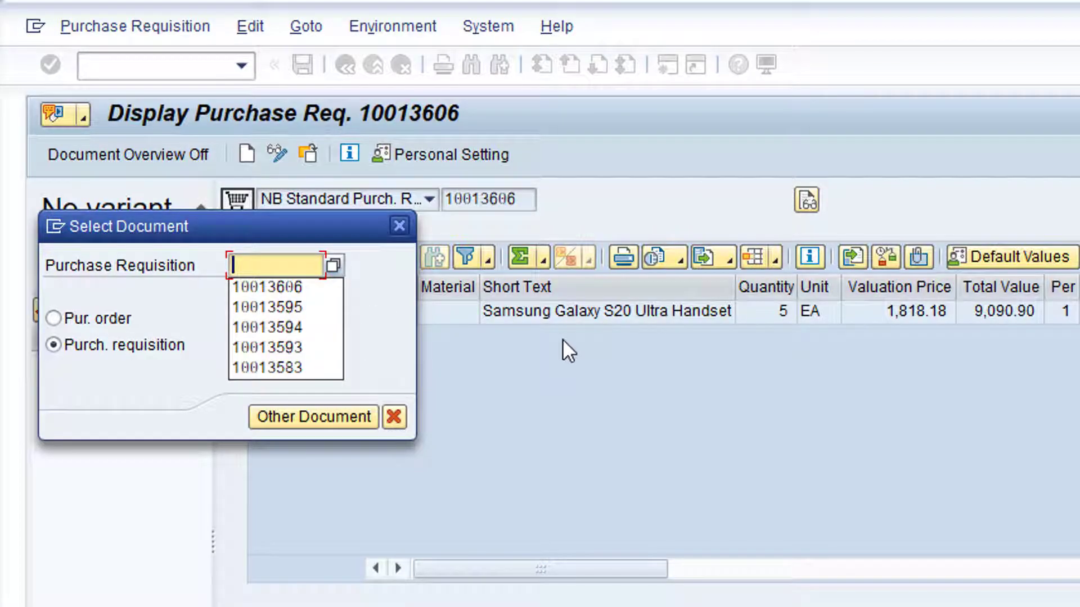
pyautogui.write('10013606')
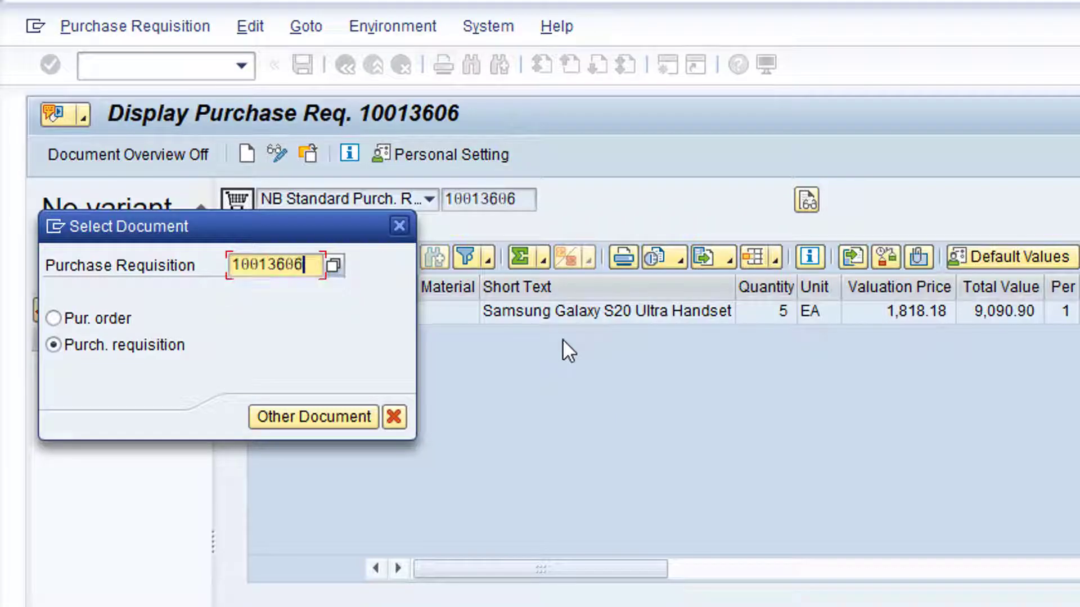
pyautogui.click(333, 417)
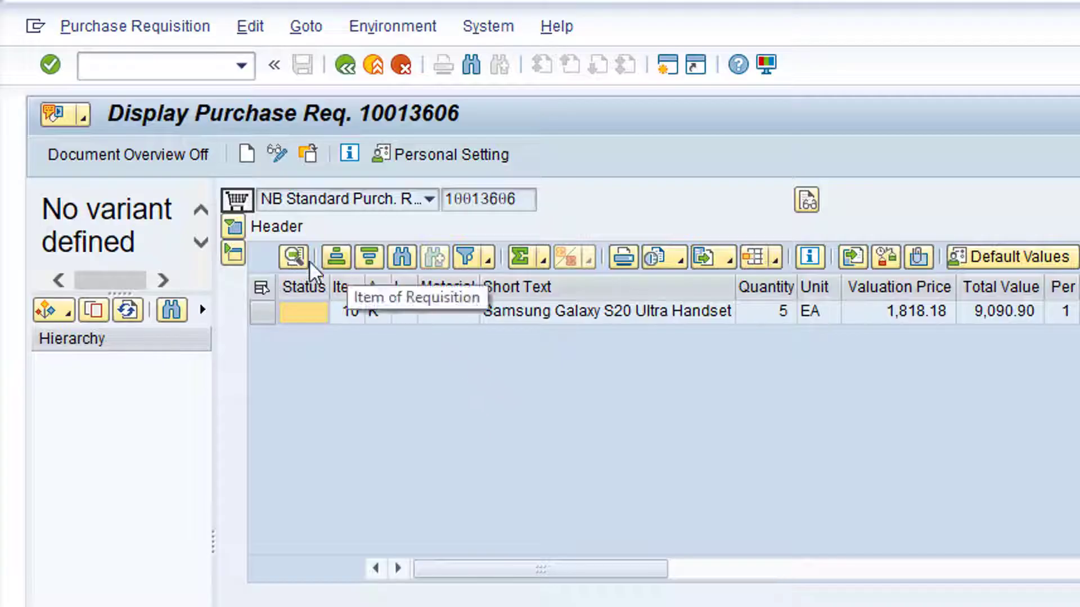
# Expand the requisition header, examine the release strategy and the item's processing status options, and return to SAP Easy Access
pyautogui.click(233, 227)
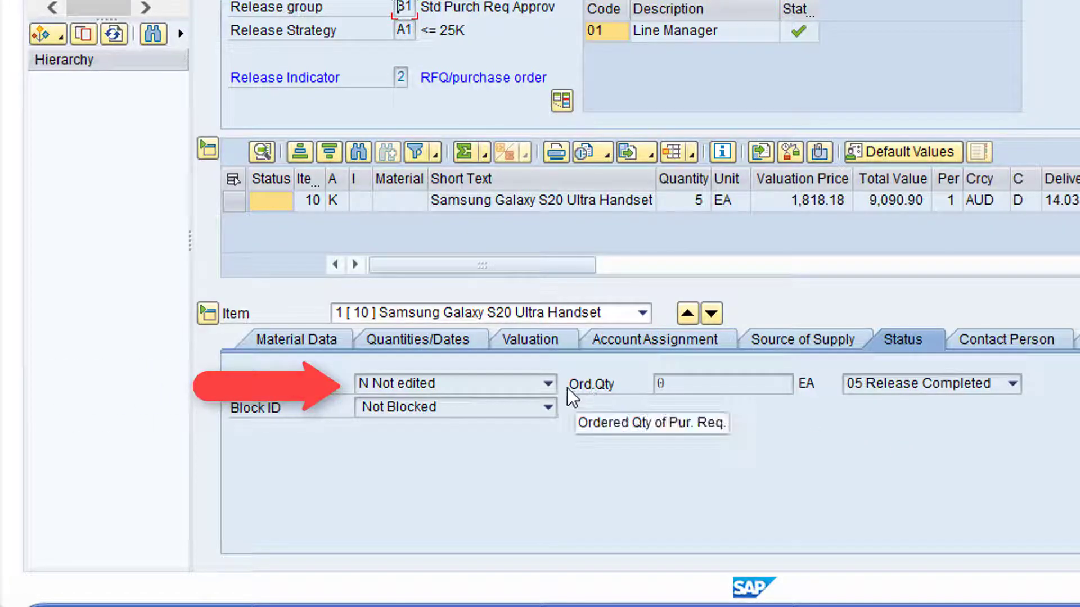
pyautogui.click(548, 384)
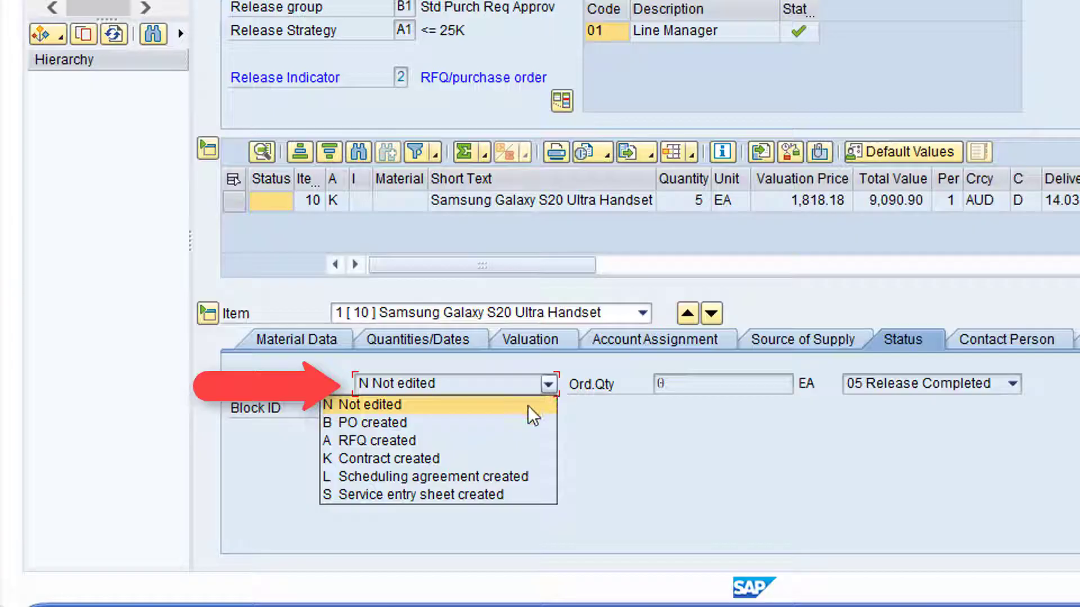
pyautogui.click(613, 412)
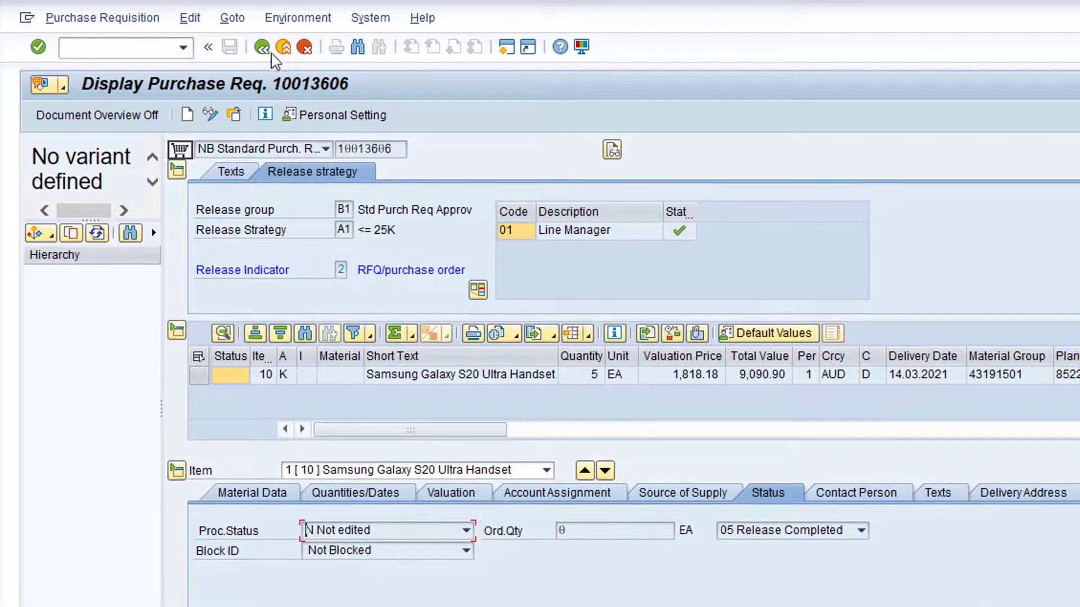
pyautogui.click(262, 45)
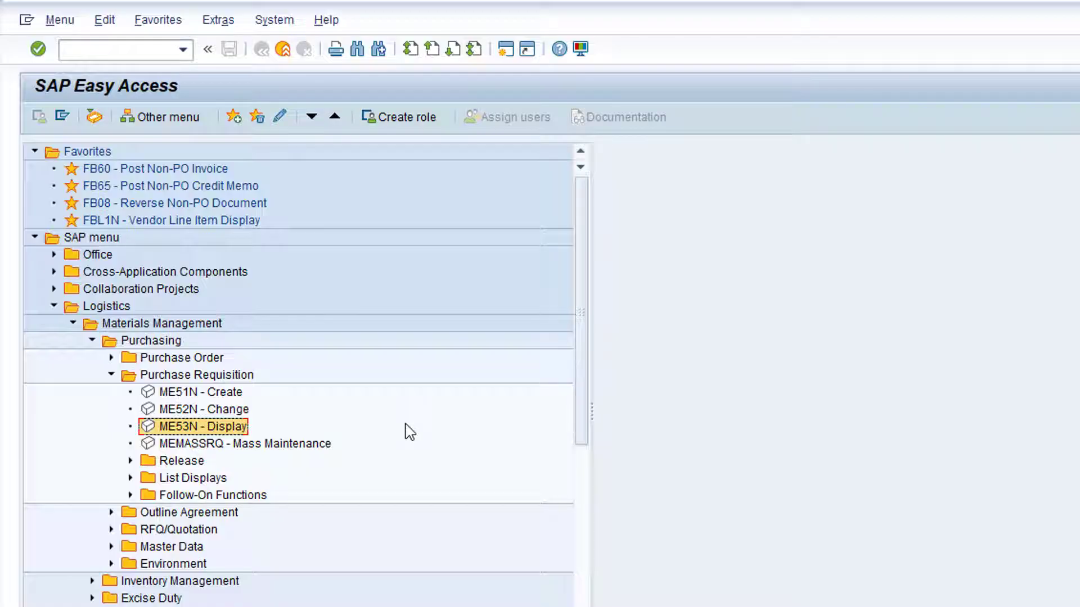
# Run the ME5A general list display of purchase requisitions for requisition 10013606
pyautogui.click(131, 478)
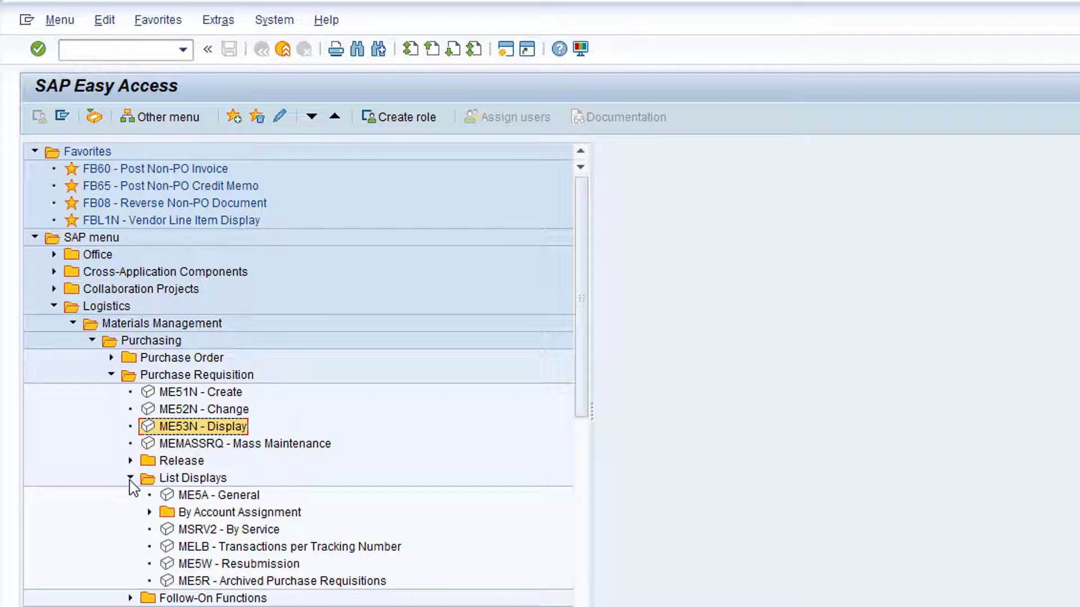
pyautogui.doubleClick(231, 497)
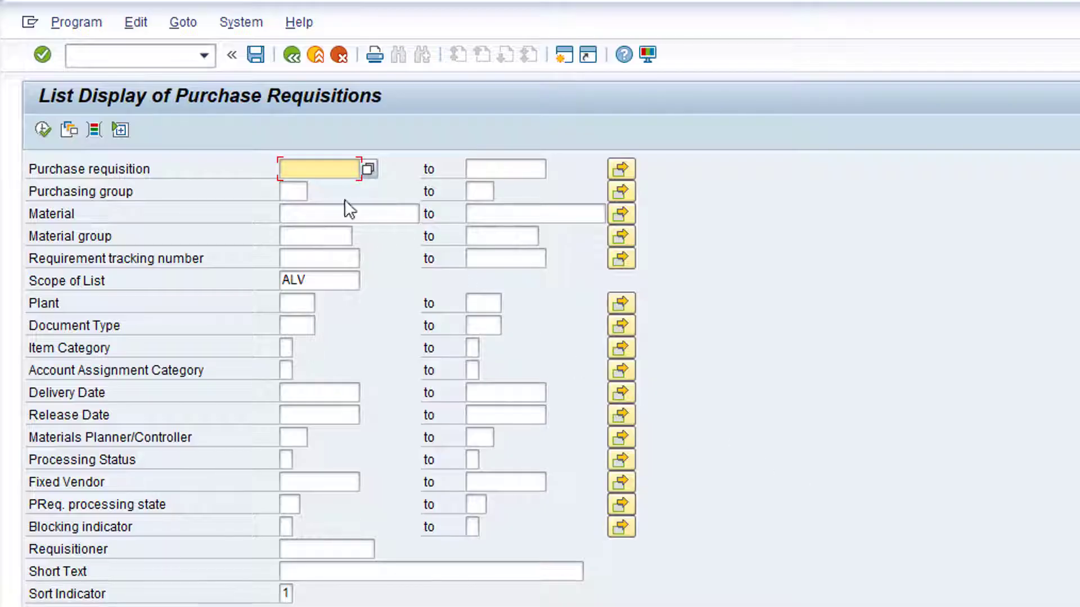
pyautogui.write('1')
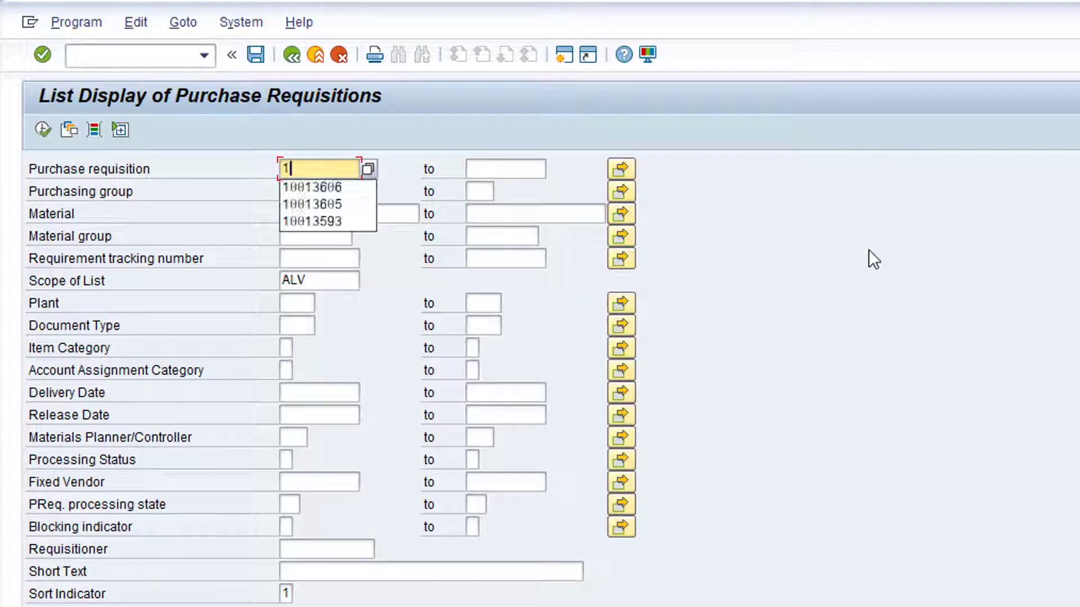
pyautogui.write('0013606')
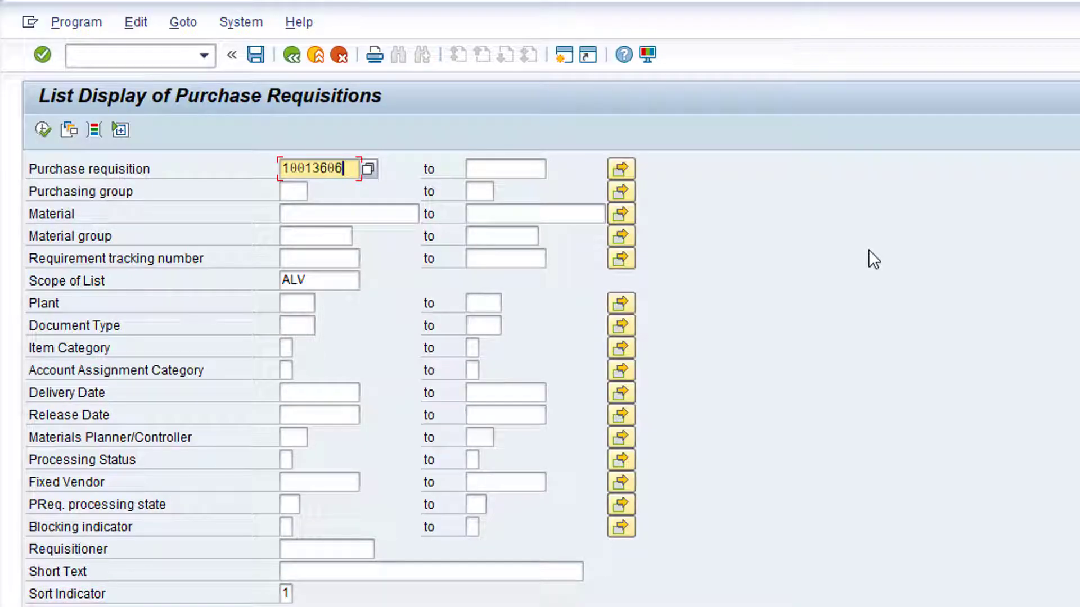
pyautogui.scroll(-5, 866, 269)
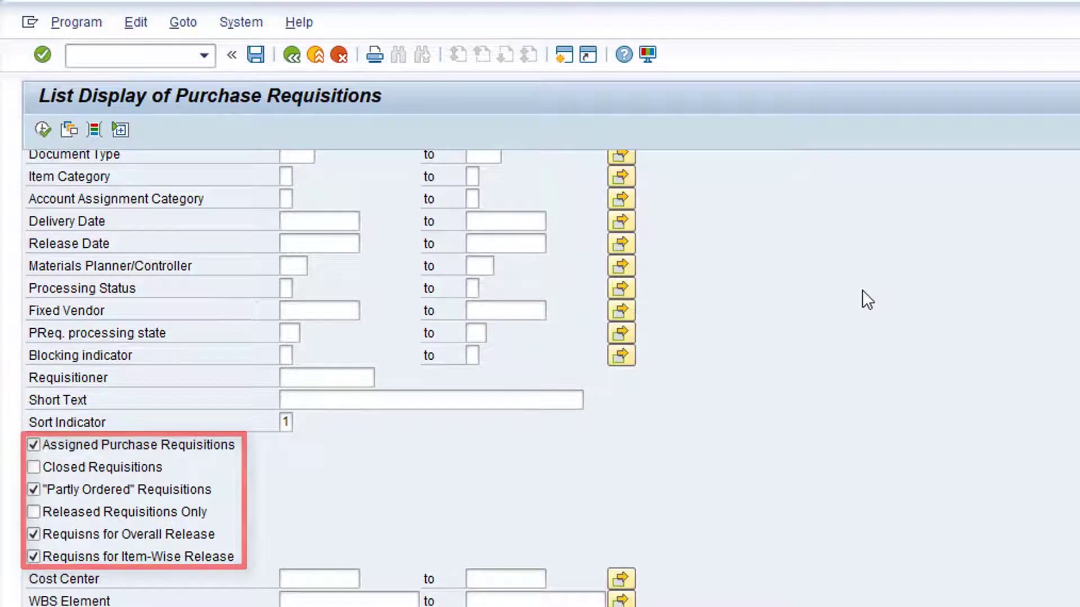
pyautogui.scroll(5, 860, 290)
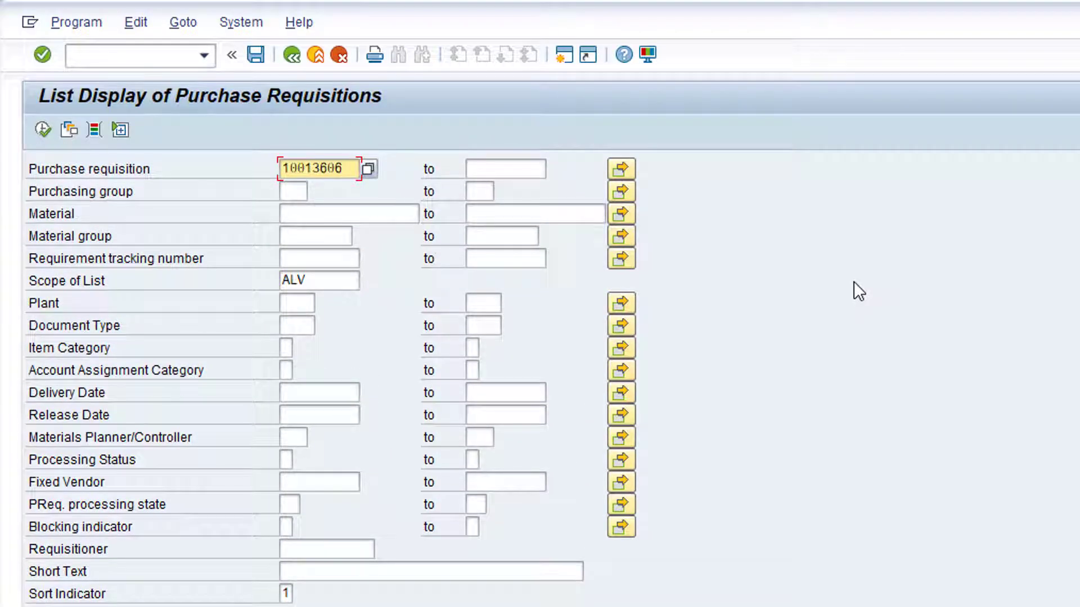
pyautogui.click(42, 129)
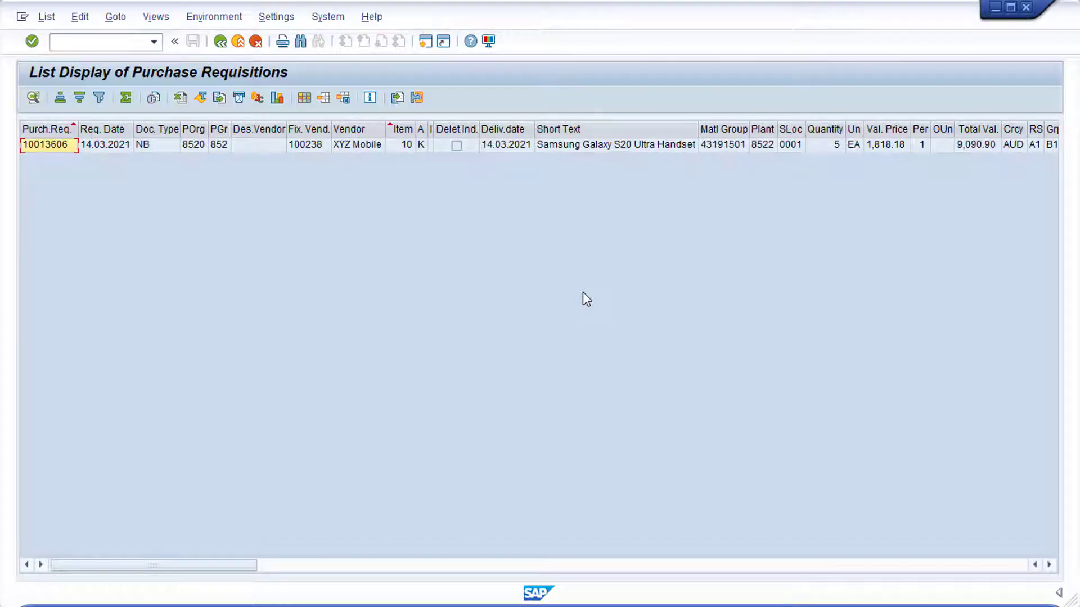
# Examine the requisition's release, processing status and PO columns in the list, and return to SAP Easy Access
pyautogui.click(591, 565)
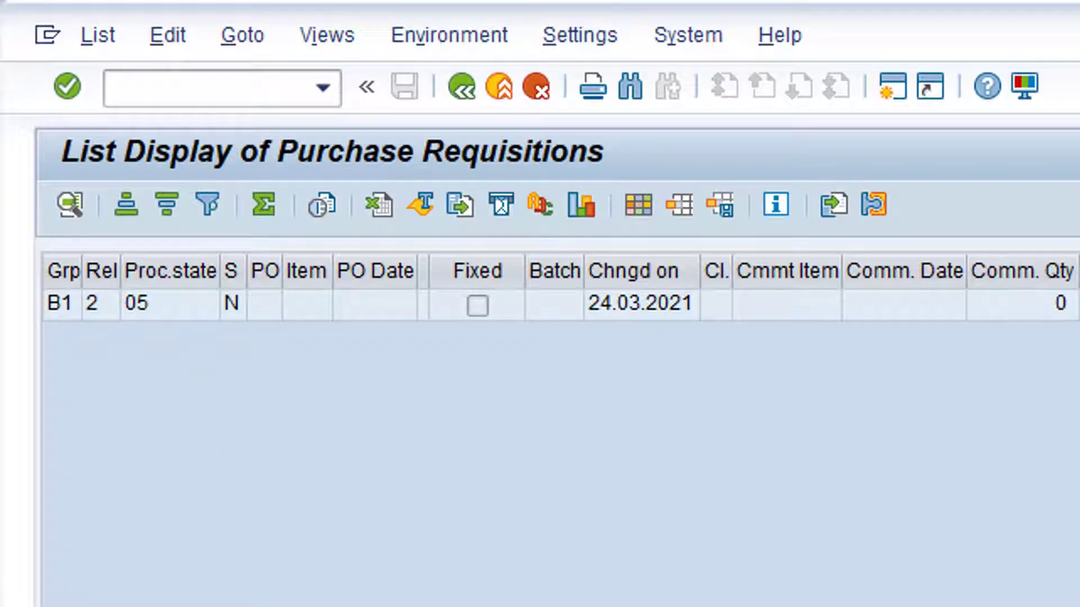
pyautogui.click(456, 84)
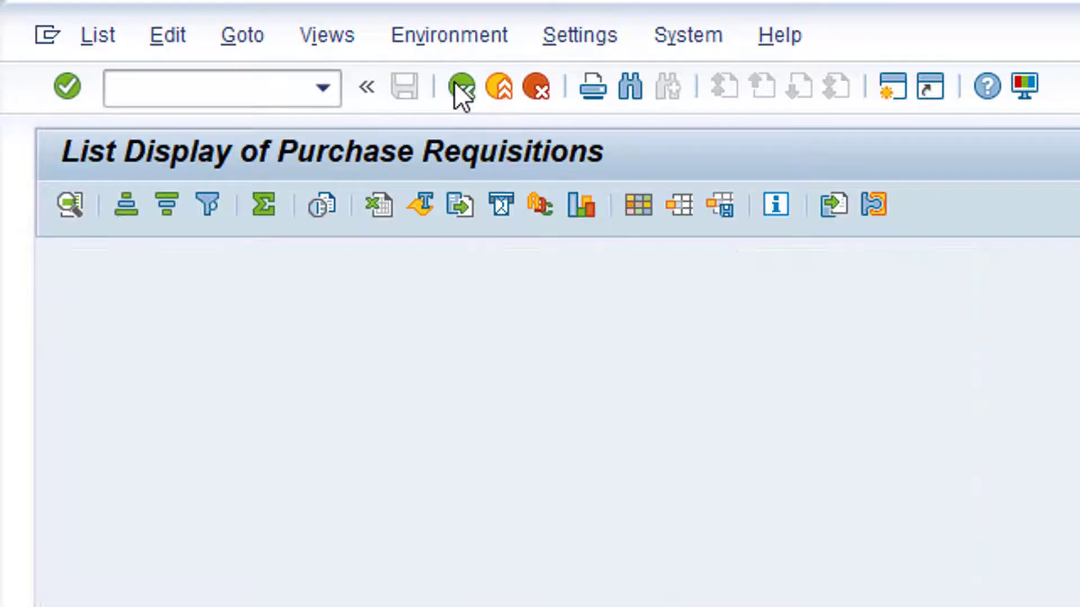
pyautogui.click(456, 87)
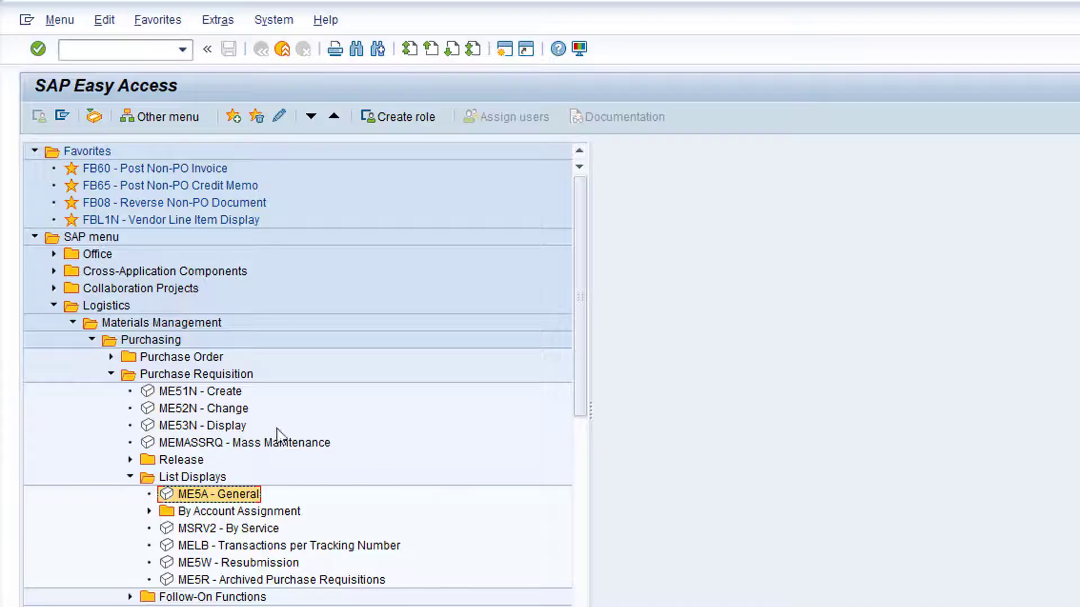
# Open the ME21N transaction to create a purchase order with a known vendor, and close the help text beside the form
pyautogui.click(112, 356)
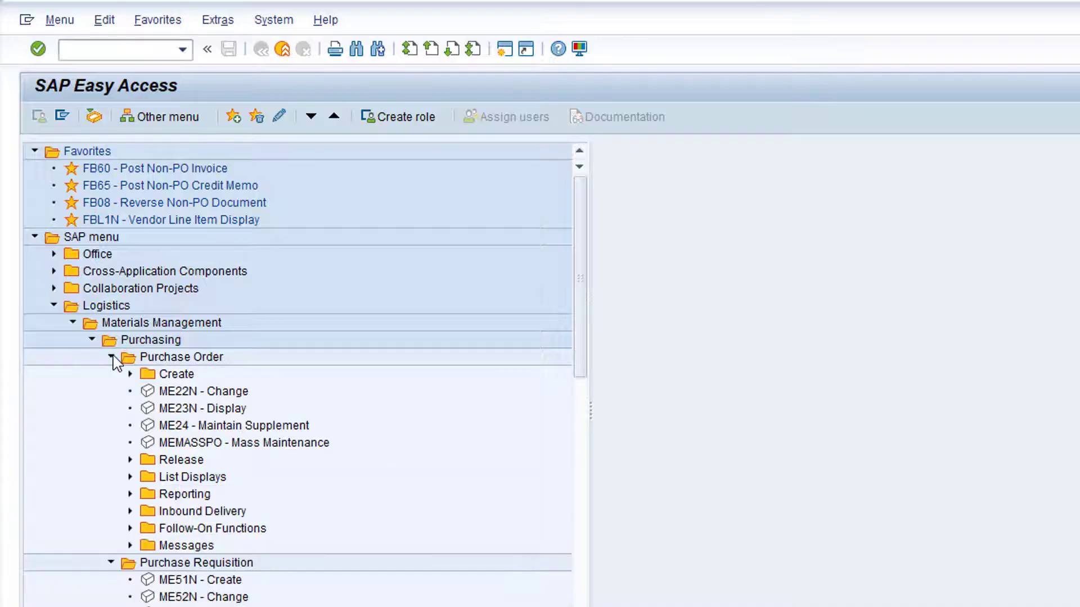
pyautogui.click(129, 374)
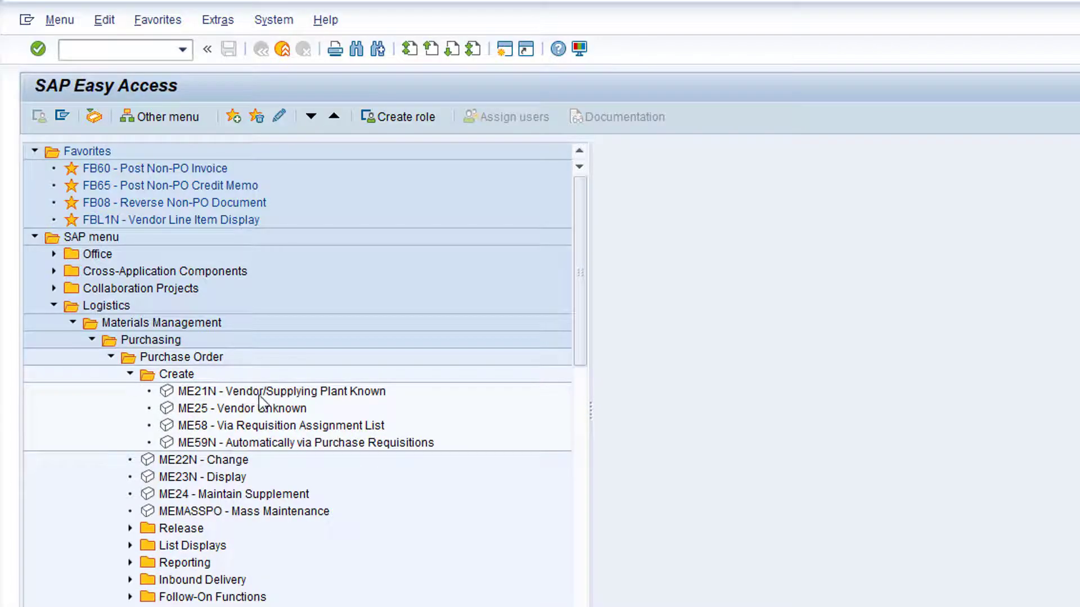
pyautogui.doubleClick(325, 392)
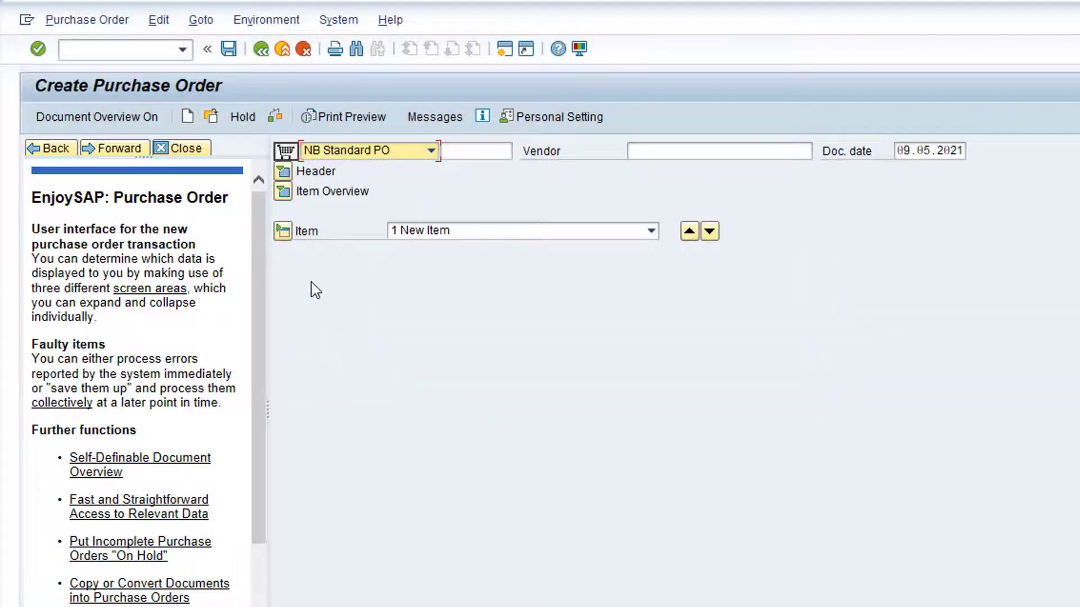
pyautogui.click(196, 149)
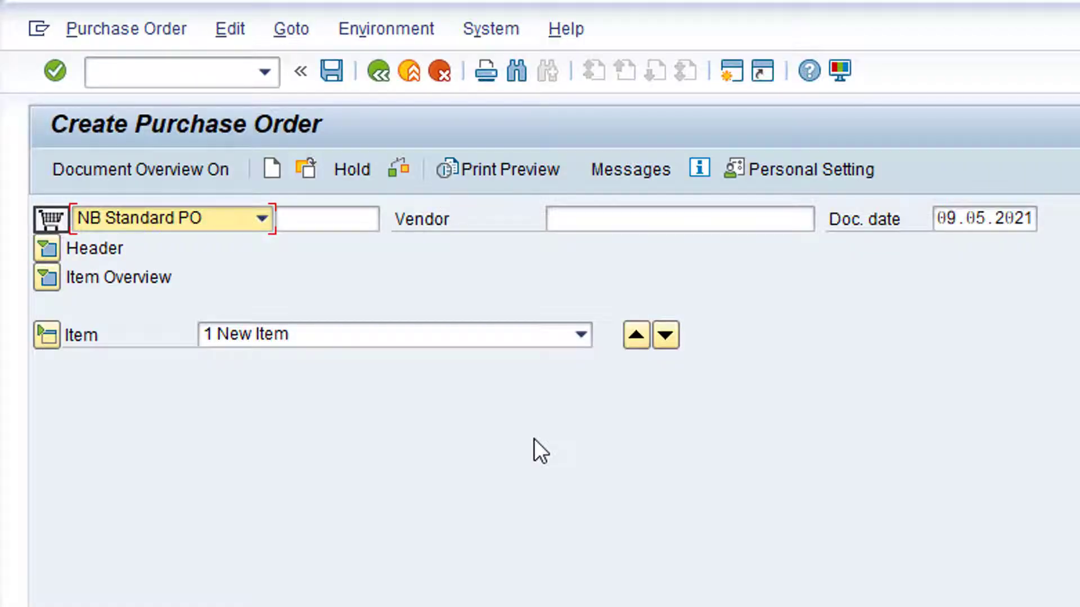
# Turn on the document overview and load purchase requisition 10013606 into it using the Purchase requisitions selection variant
pyautogui.click(174, 170)
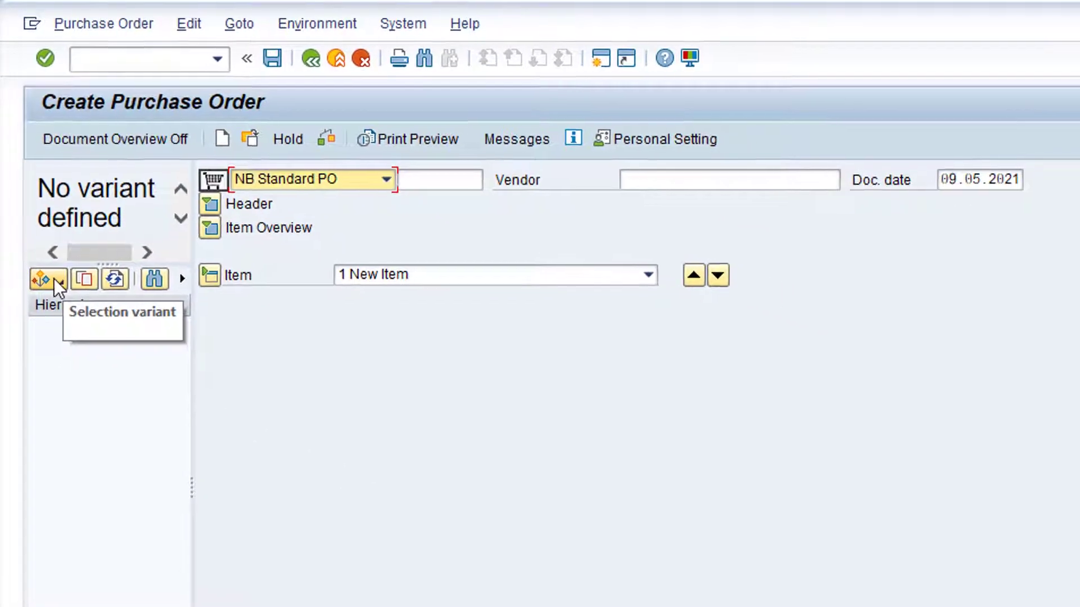
pyautogui.click(54, 278)
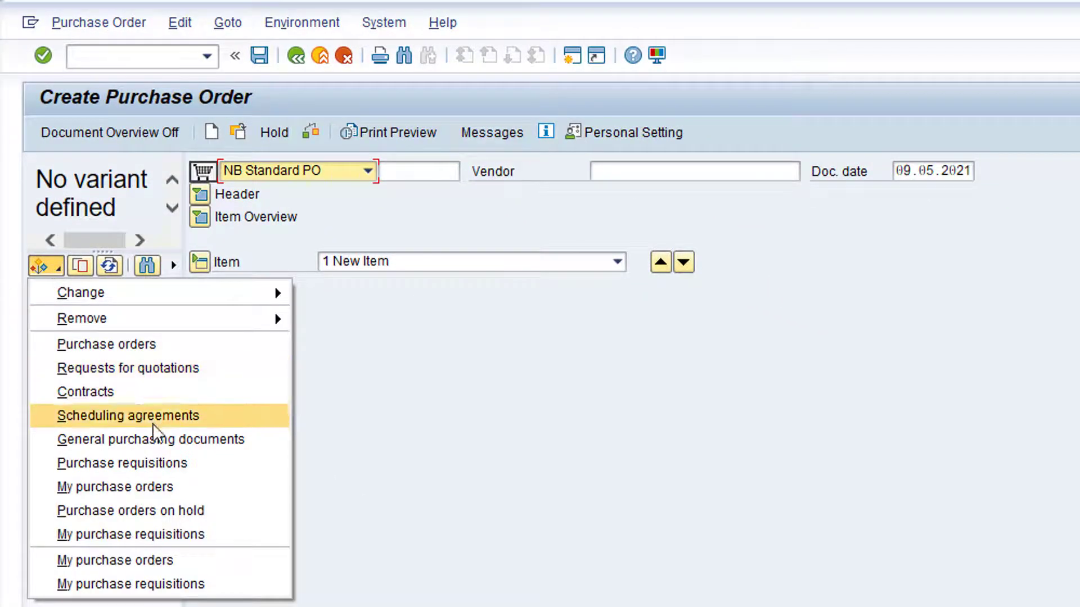
pyautogui.click(196, 461)
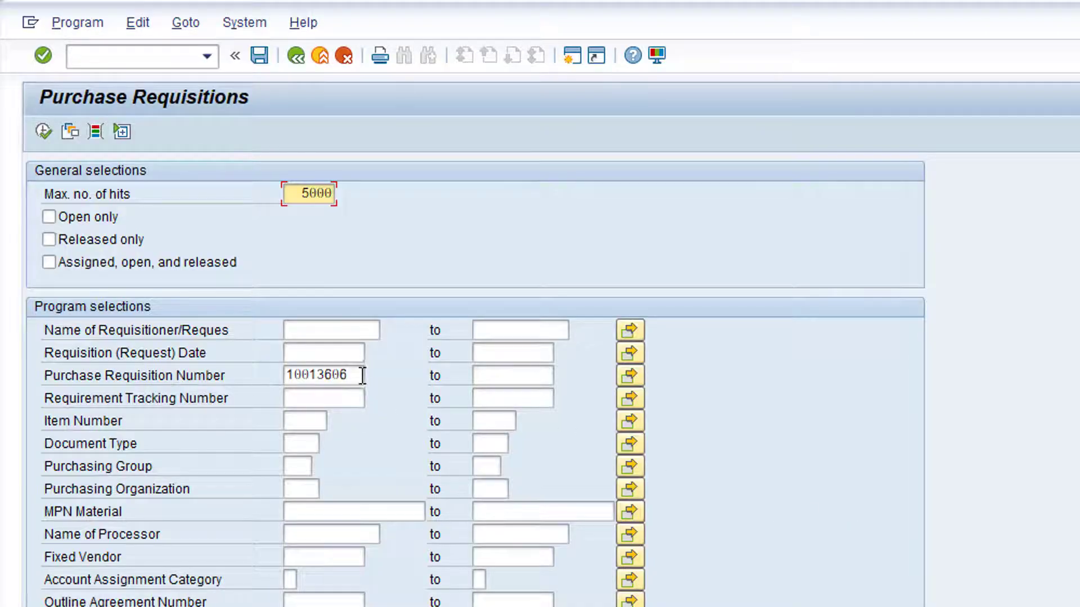
pyautogui.moveTo(361, 375); pyautogui.dragTo(232, 368)
pyautogui.press('BackSpace')
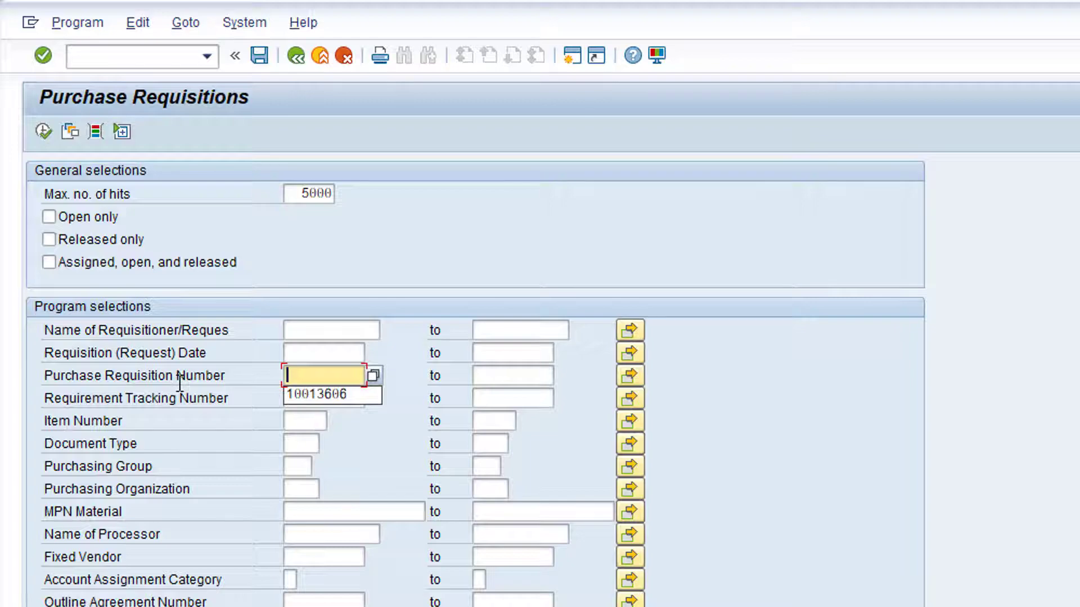
pyautogui.write('10013606')
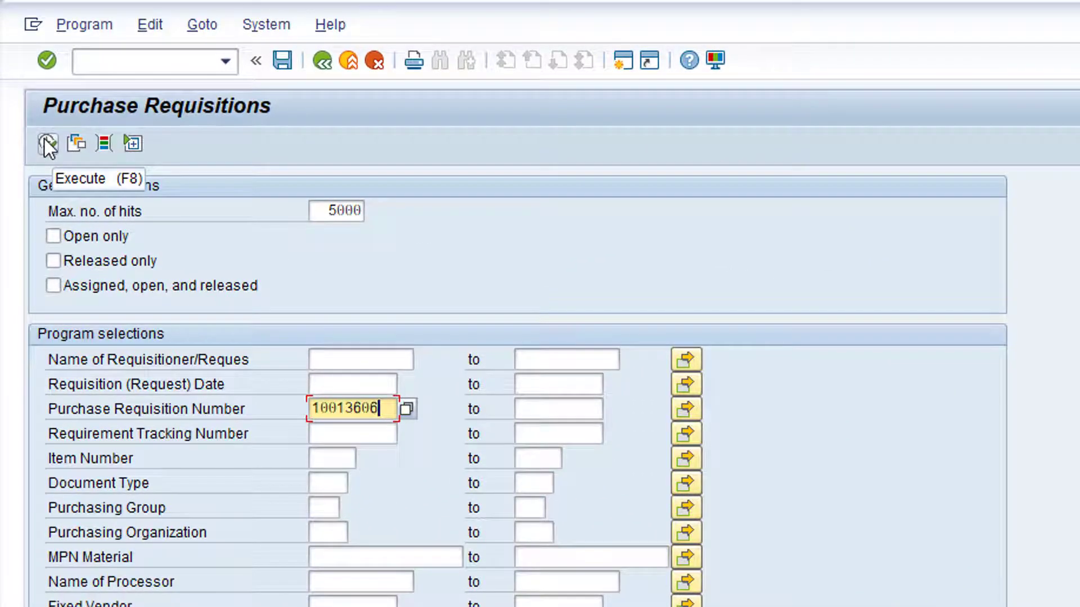
pyautogui.click(47, 144)
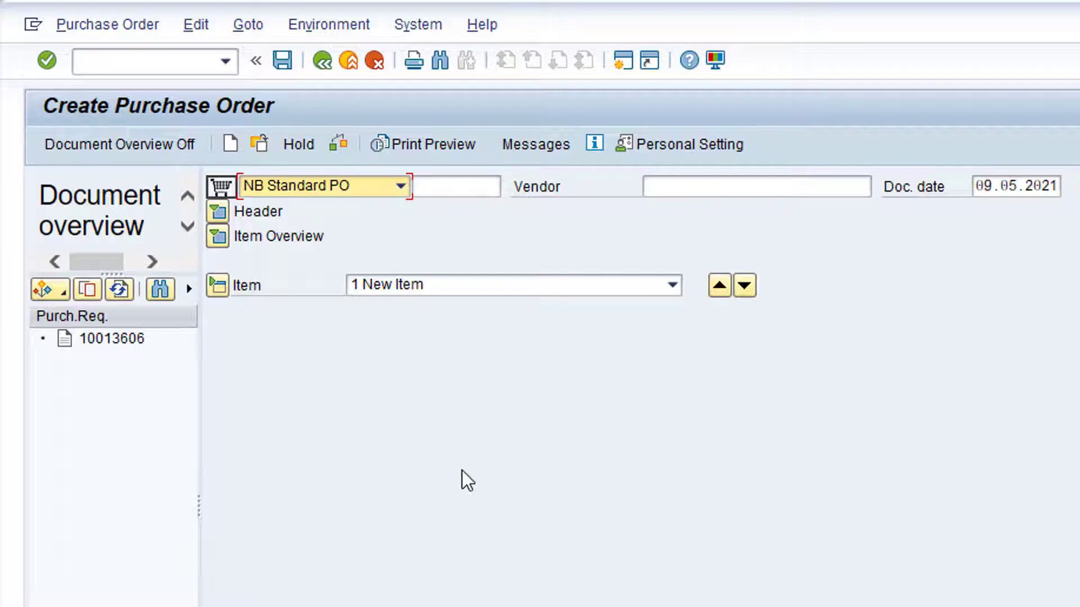
# Select NB Standard PO as the purchase order's document type
pyautogui.click(401, 188)
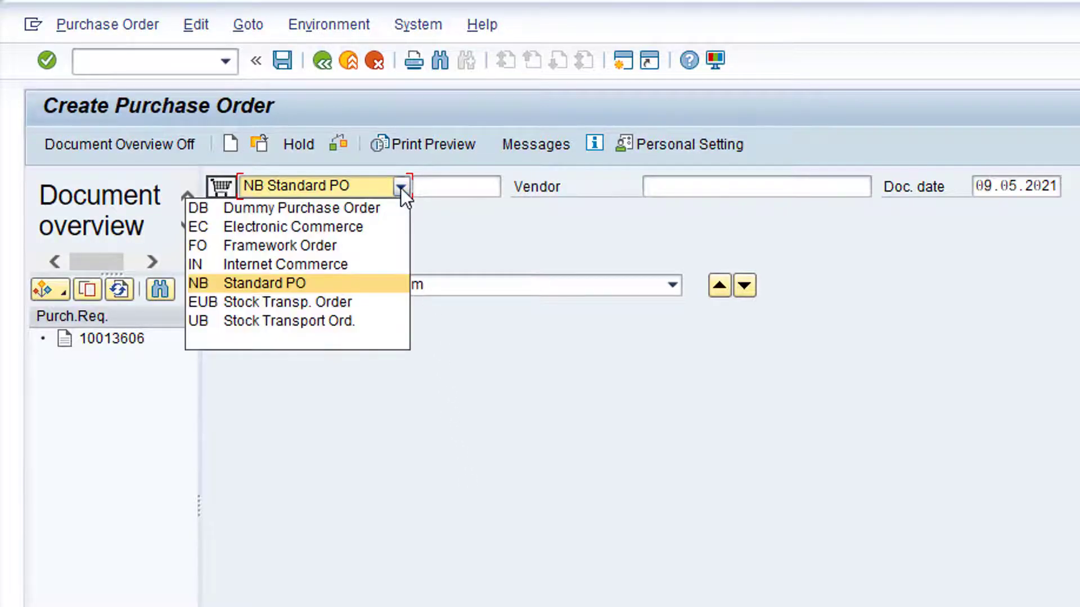
pyautogui.click(317, 284)
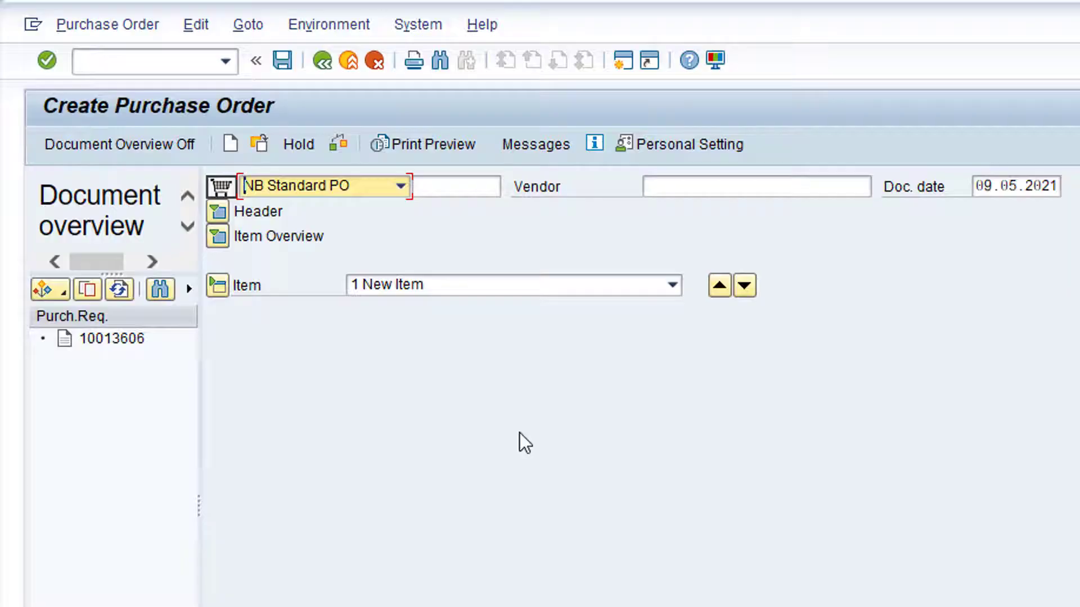
# Adopt purchase requisition 10013606 into the purchase order and set the item's delivery date to 17.05.2021 in the item overview
pyautogui.moveTo(119, 339); pyautogui.dragTo(224, 190)
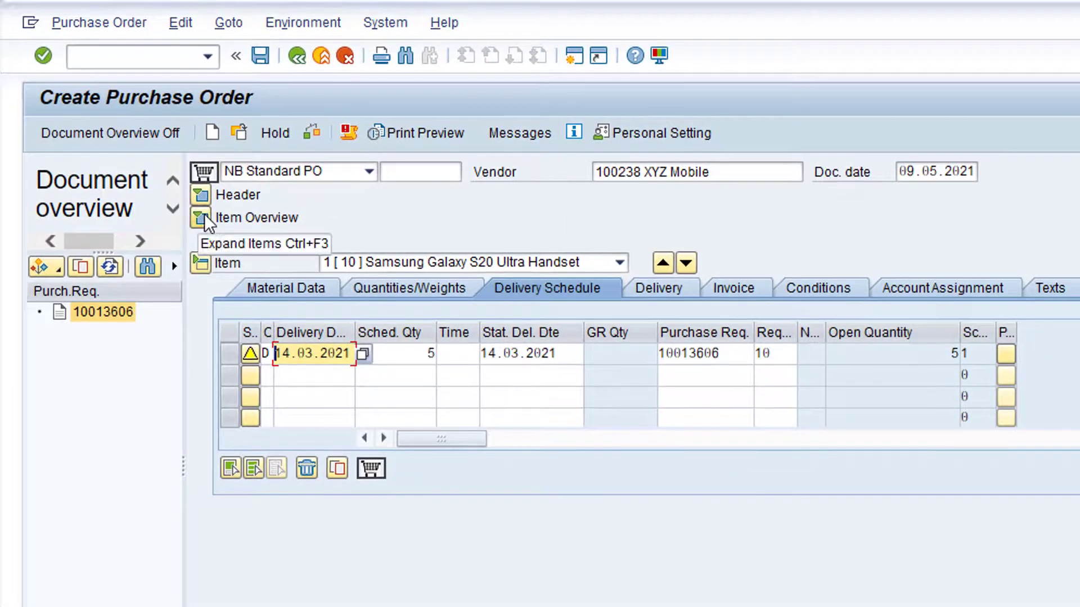
pyautogui.click(205, 215)
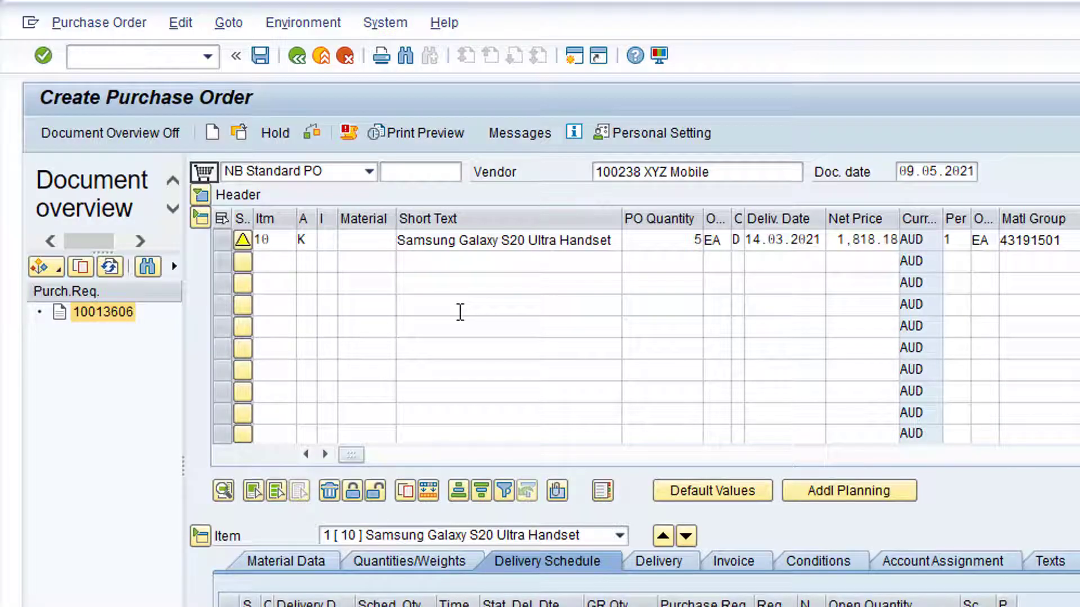
pyautogui.click(785, 240)
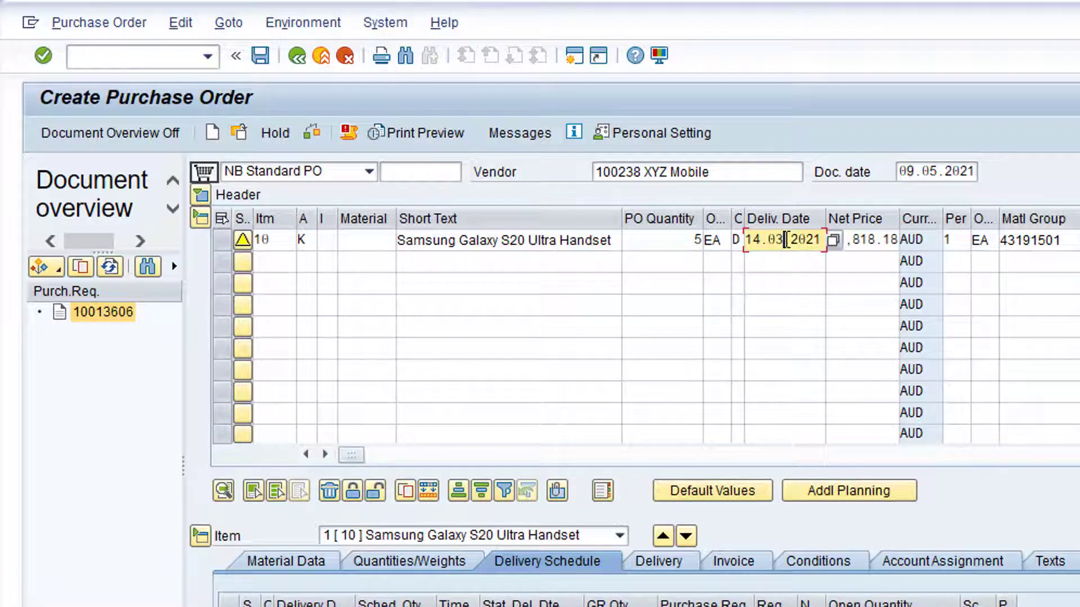
pyautogui.click(833, 239)
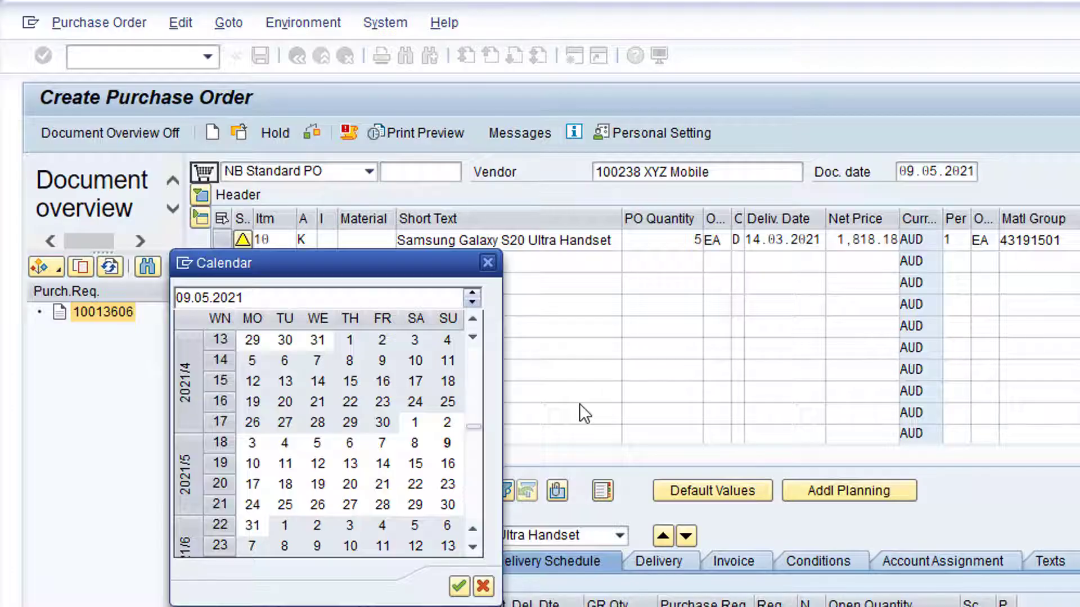
pyautogui.doubleClick(255, 480)
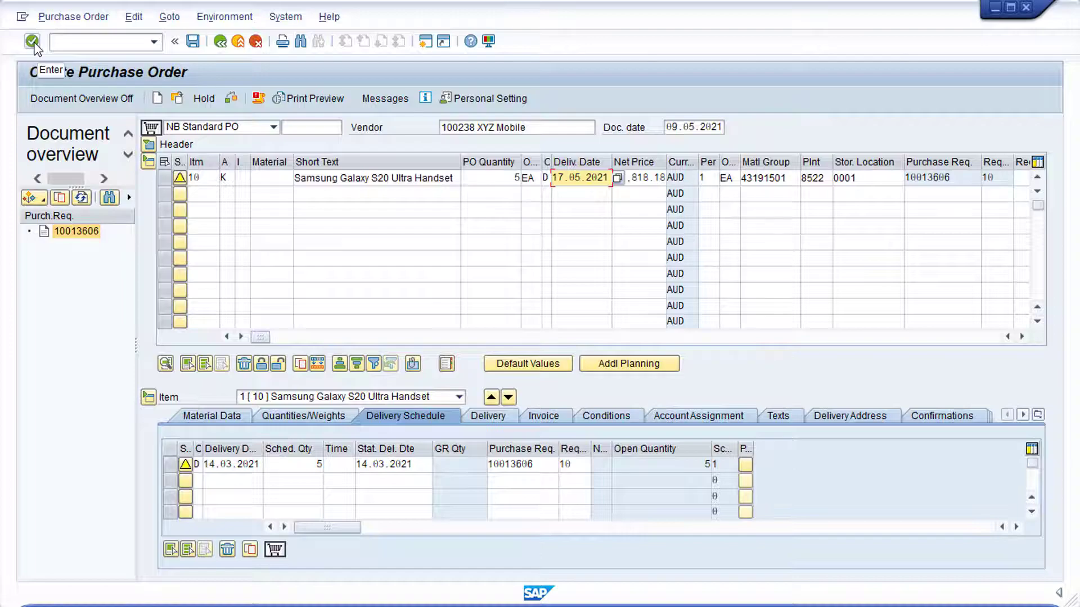
pyautogui.click(33, 45)
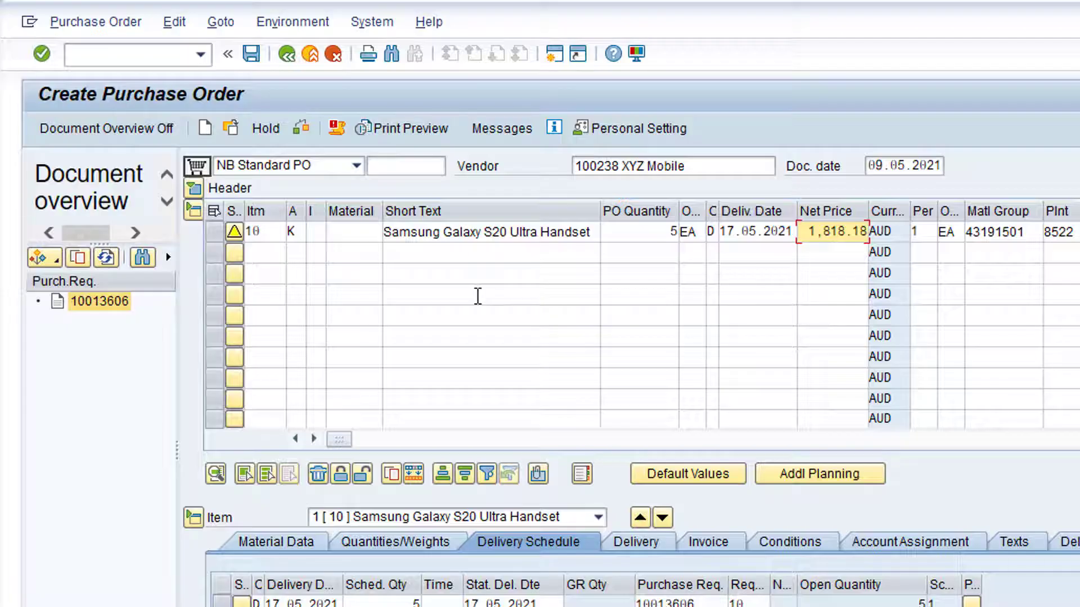
# Examine the purchase order's organizational data in the header and the handset item's account assignment
pyautogui.click(196, 188)
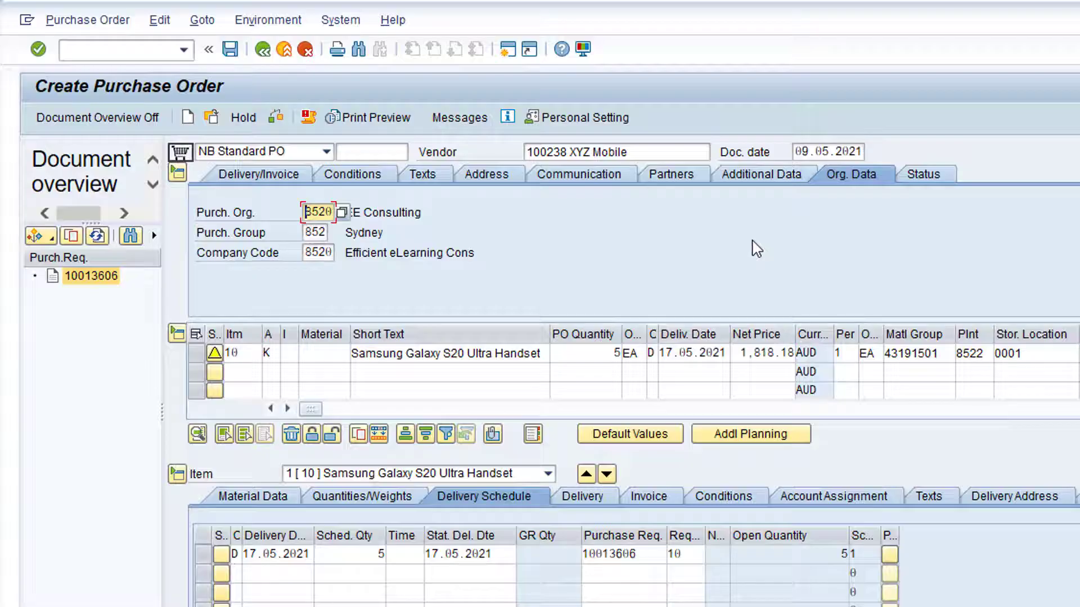
pyautogui.click(856, 504)
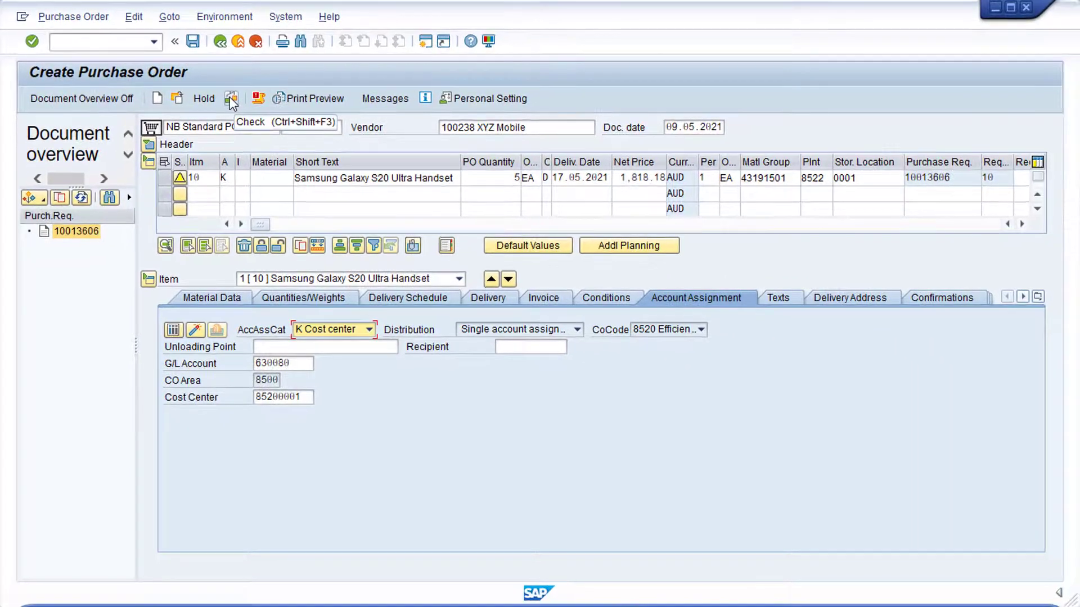
# Check the purchase order for errors, save it, and return to SAP Easy Access
pyautogui.click(244, 105)
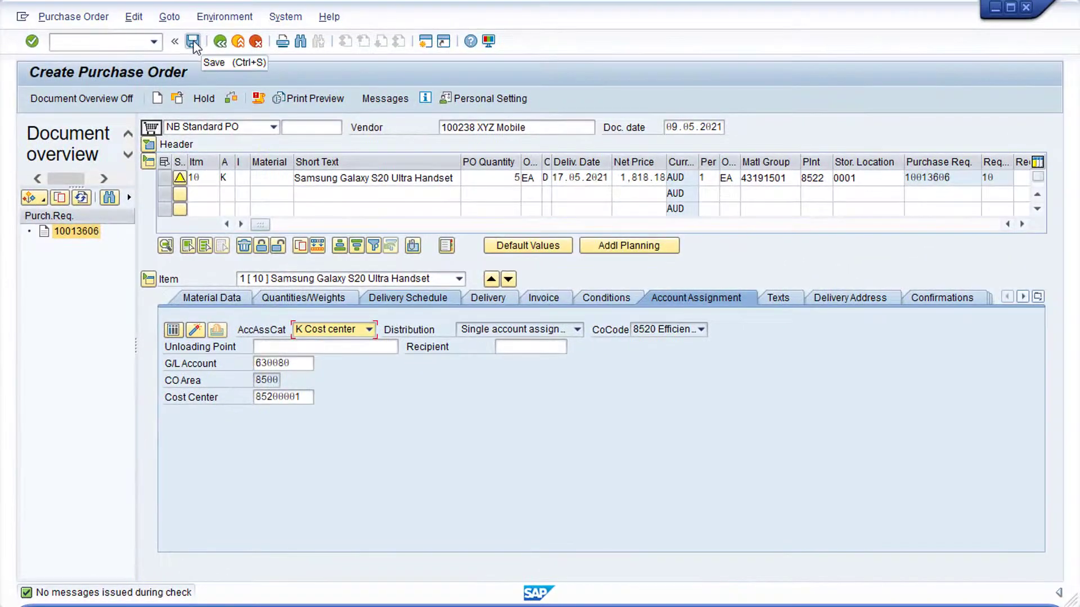
pyautogui.click(193, 42)
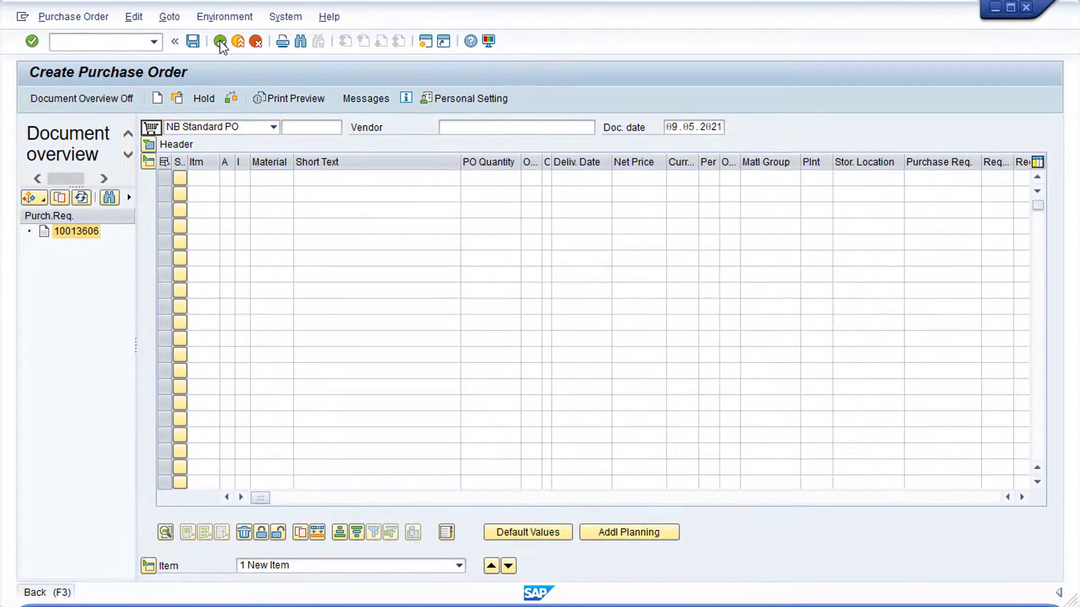
pyautogui.click(220, 42)
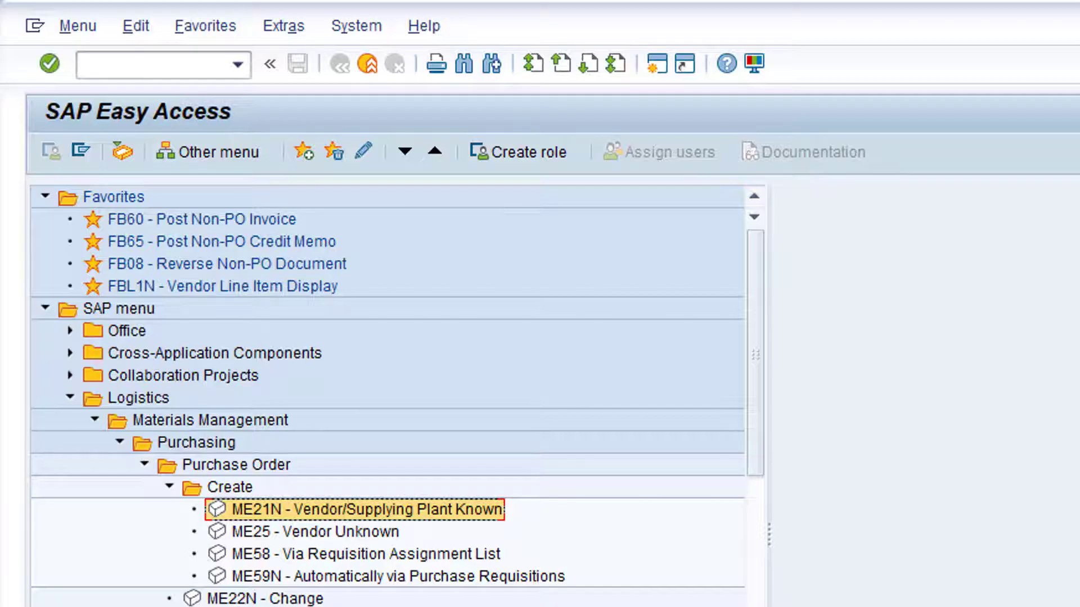
# Display purchase requisition 10013606 in ME53N, examine its processing status, and return to SAP Easy Access
pyautogui.click(144, 464)
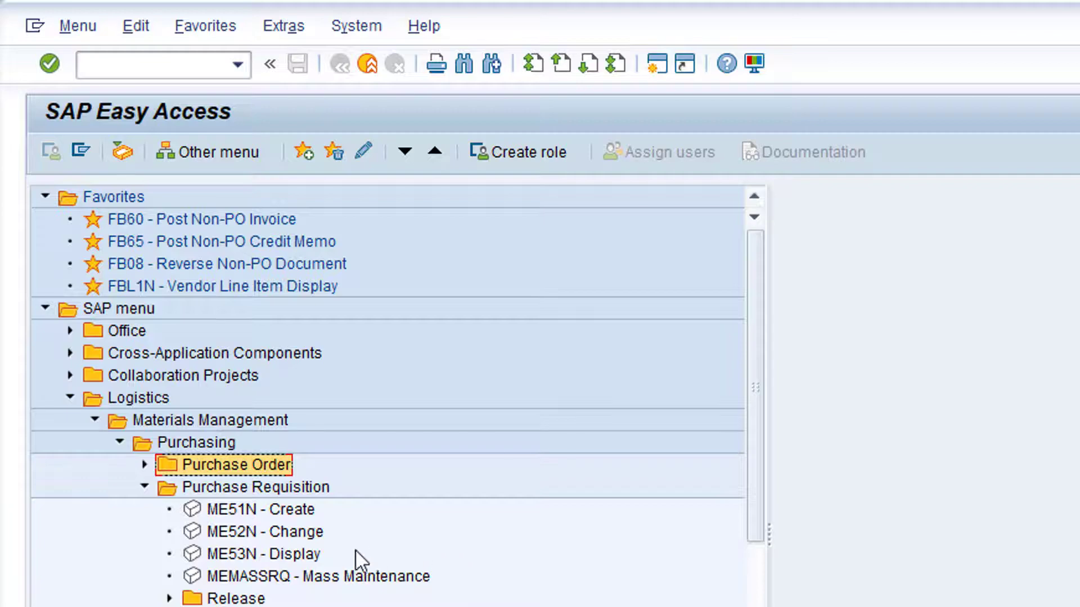
pyautogui.doubleClick(287, 556)
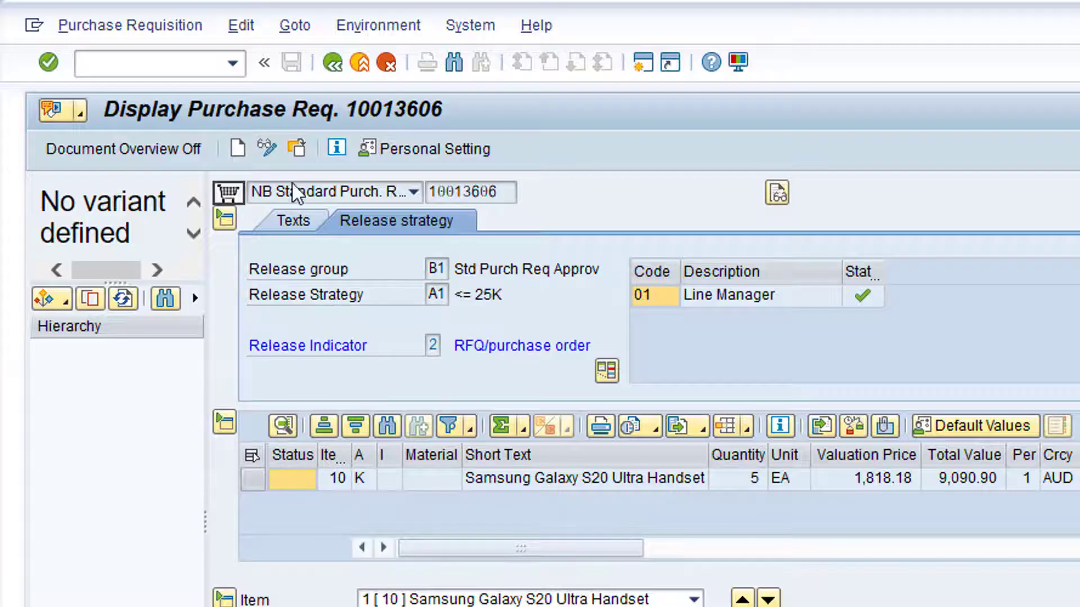
pyautogui.click(297, 149)
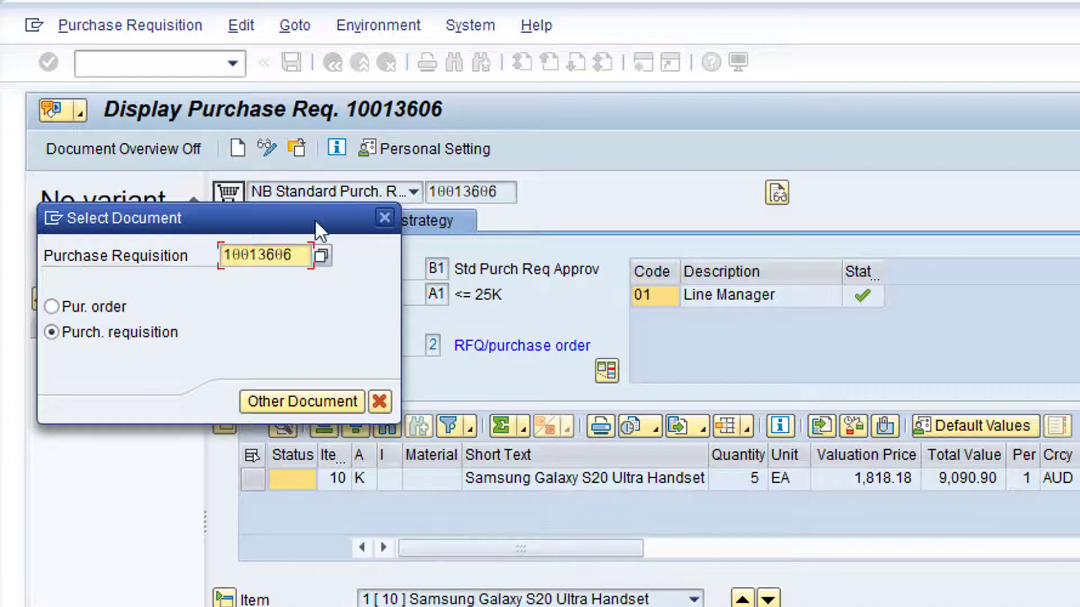
pyautogui.moveTo(300, 256); pyautogui.dragTo(122, 258)
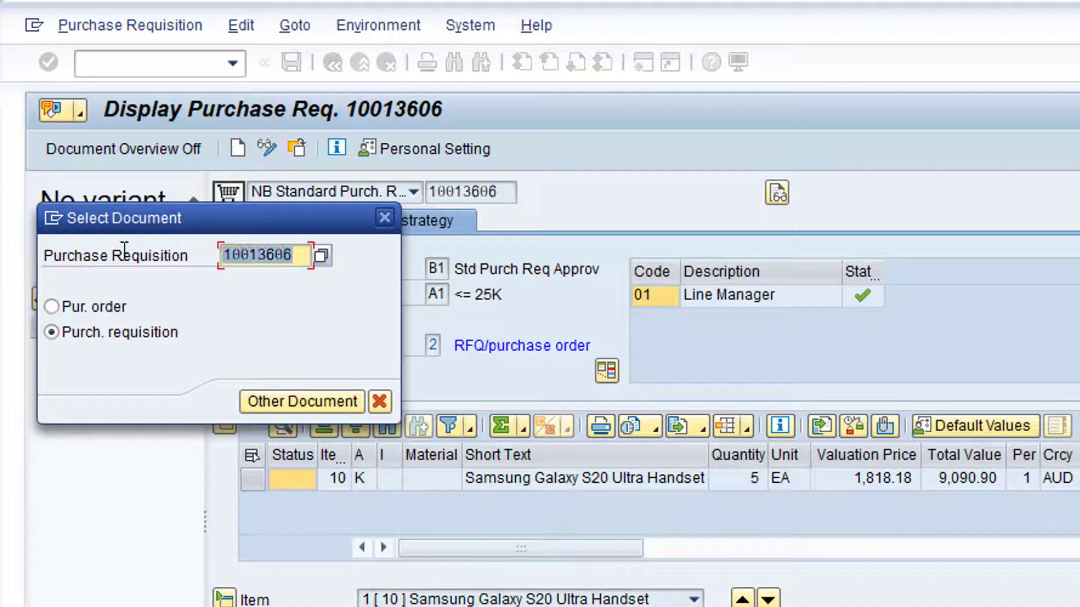
pyautogui.write('100136')
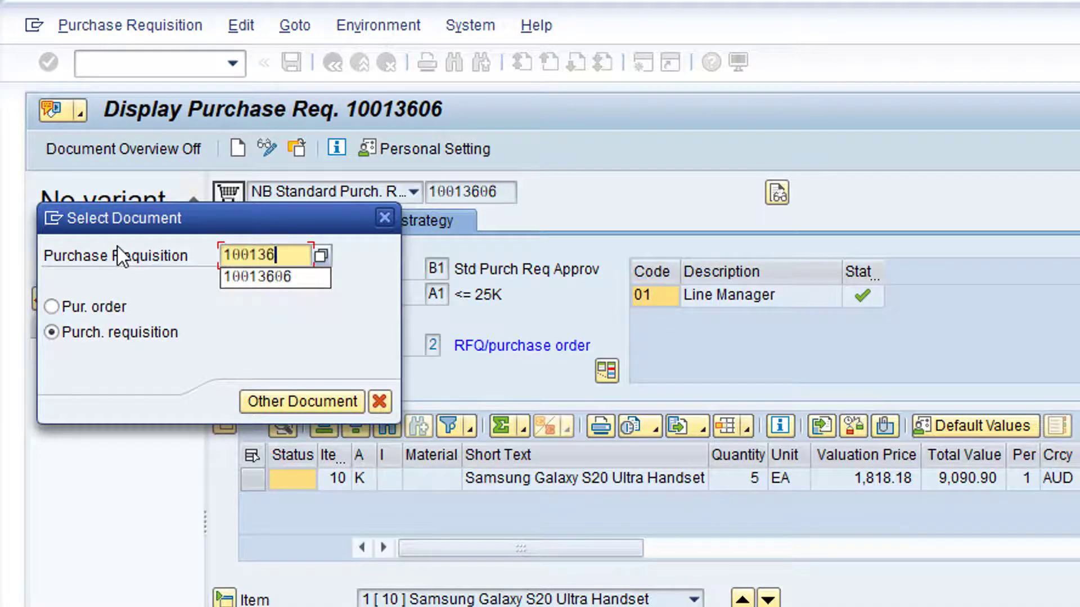
pyautogui.write('06')
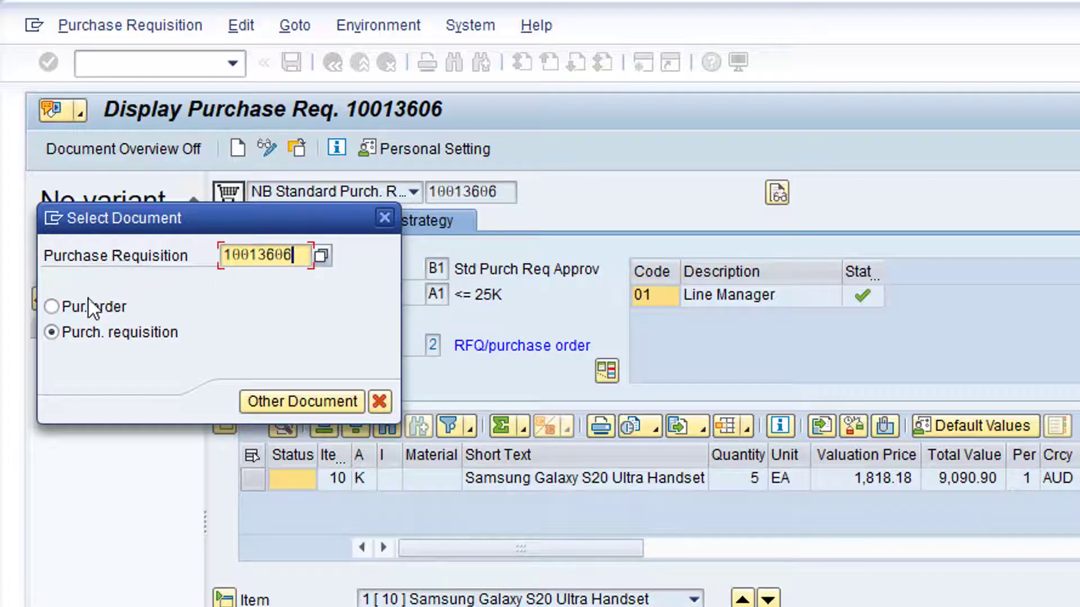
pyautogui.click(273, 400)
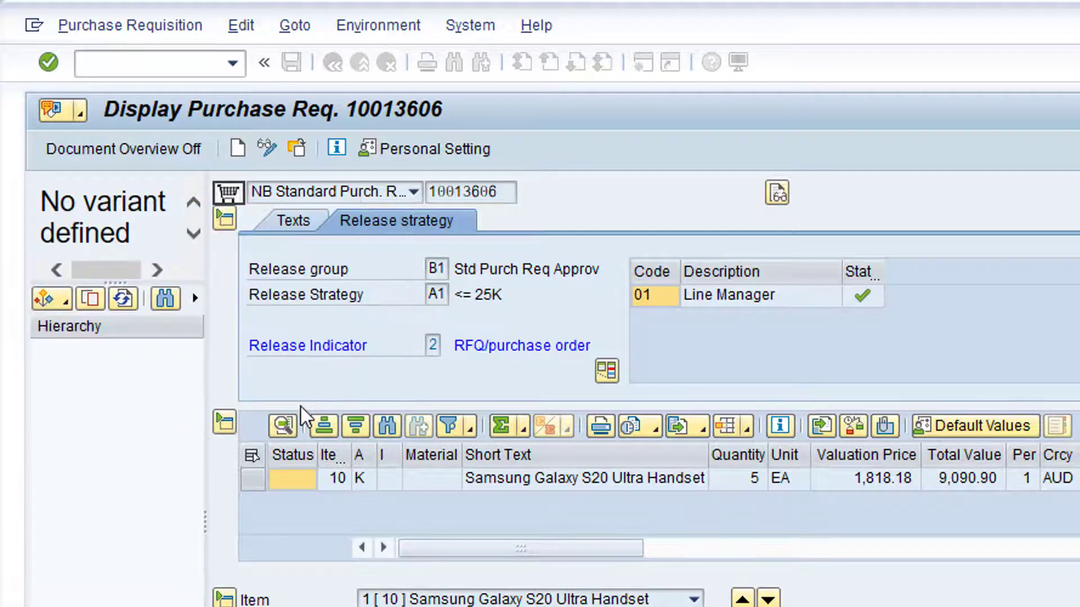
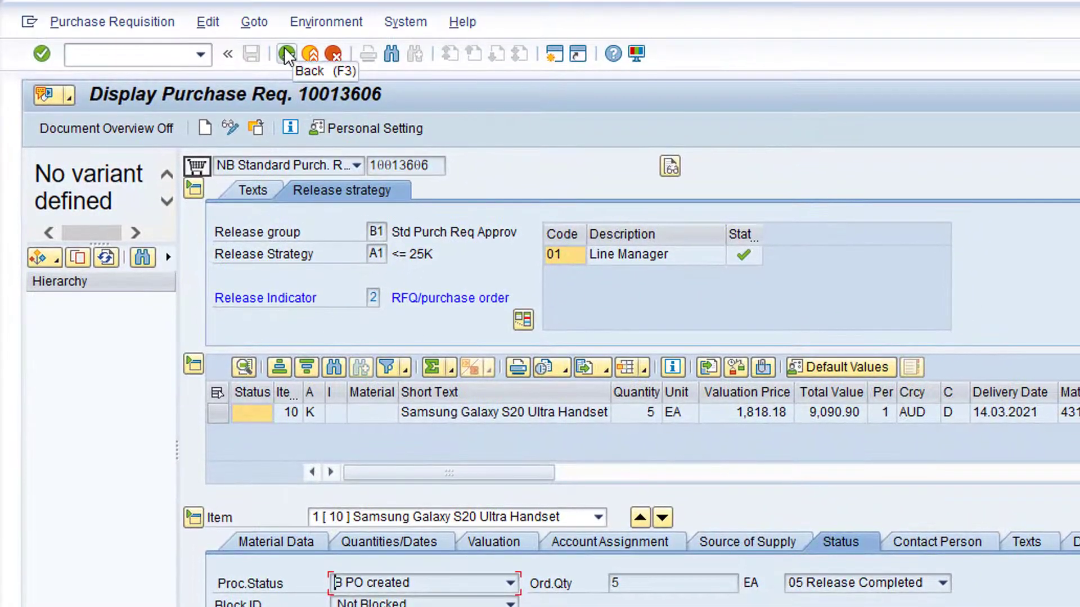
pyautogui.click(286, 53)
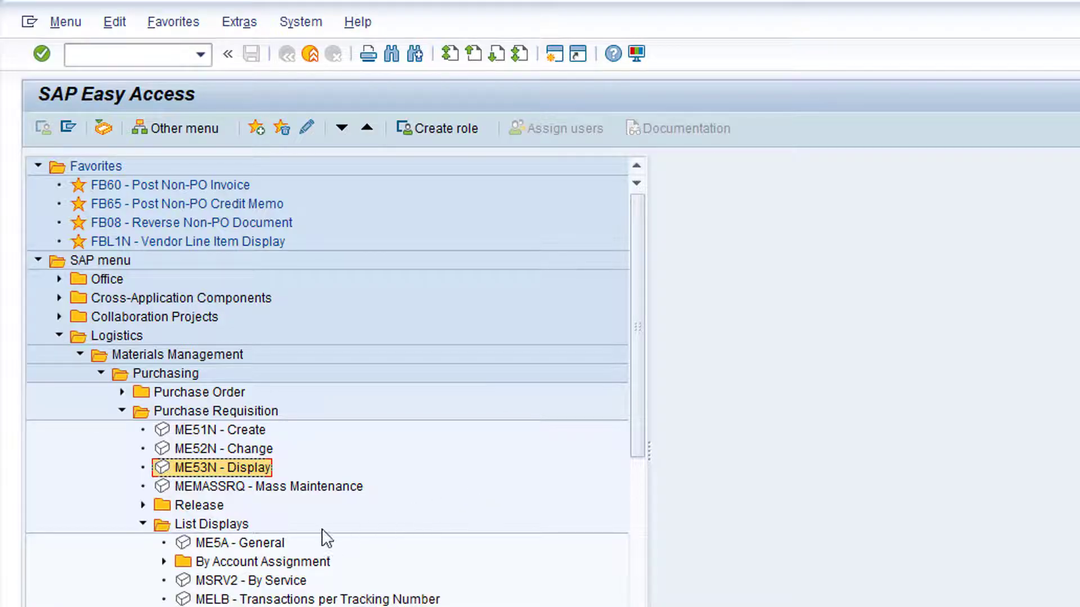
# Run the ME5A requisition list for purchase requisition 10013606 with closed requisitions included
pyautogui.doubleClick(255, 541)
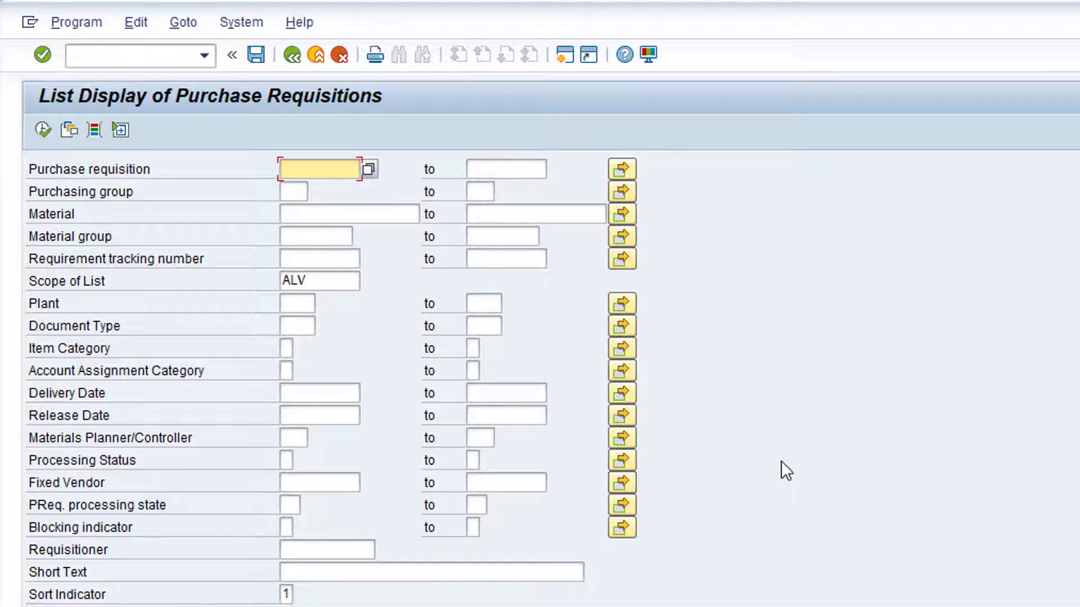
pyautogui.write('1001')
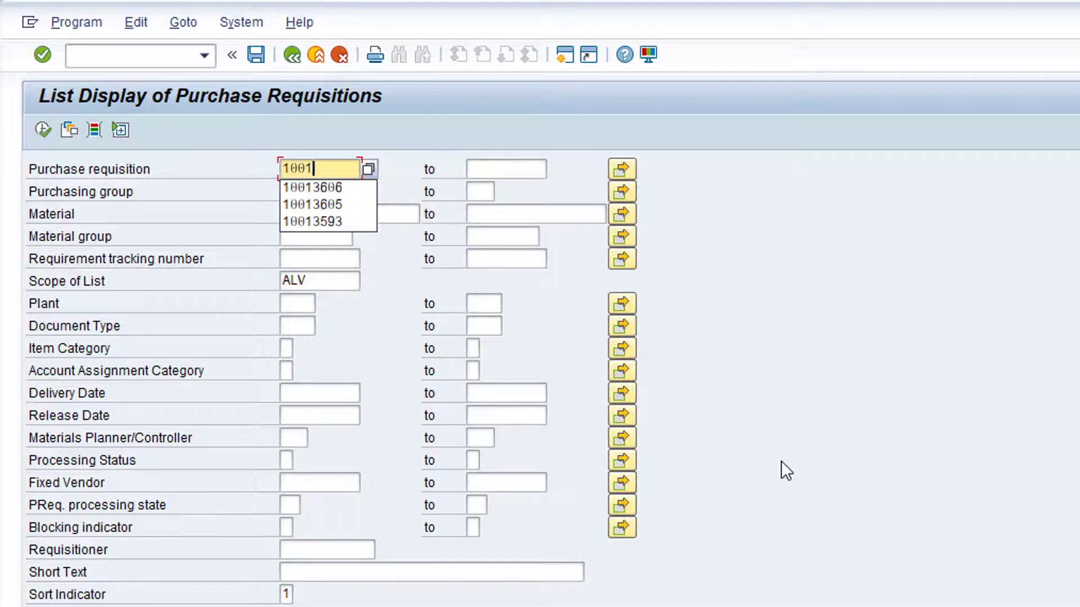
pyautogui.write('3606')
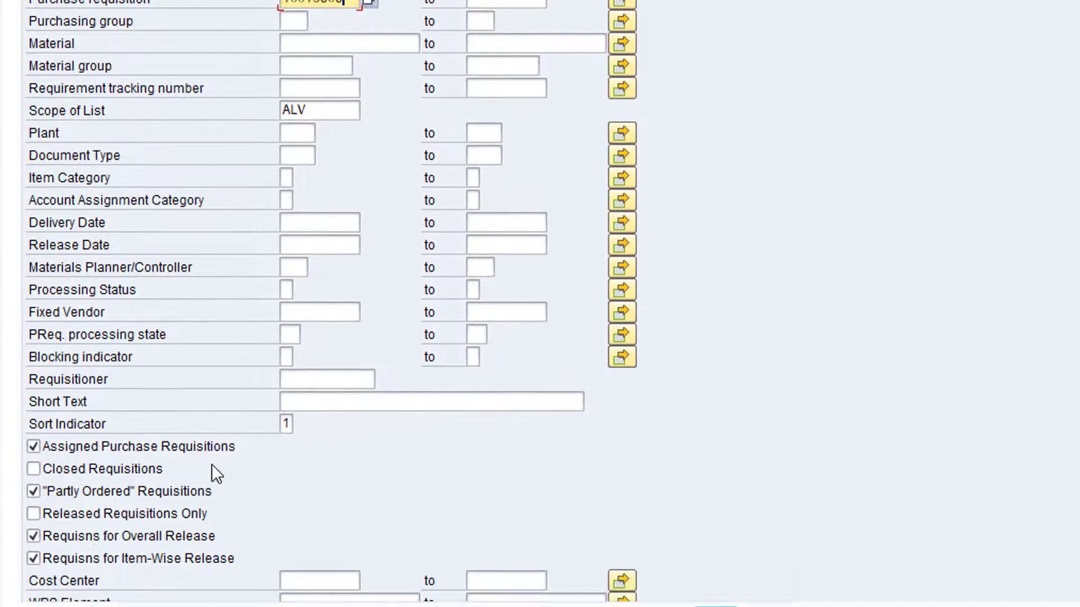
pyautogui.click(32, 442)
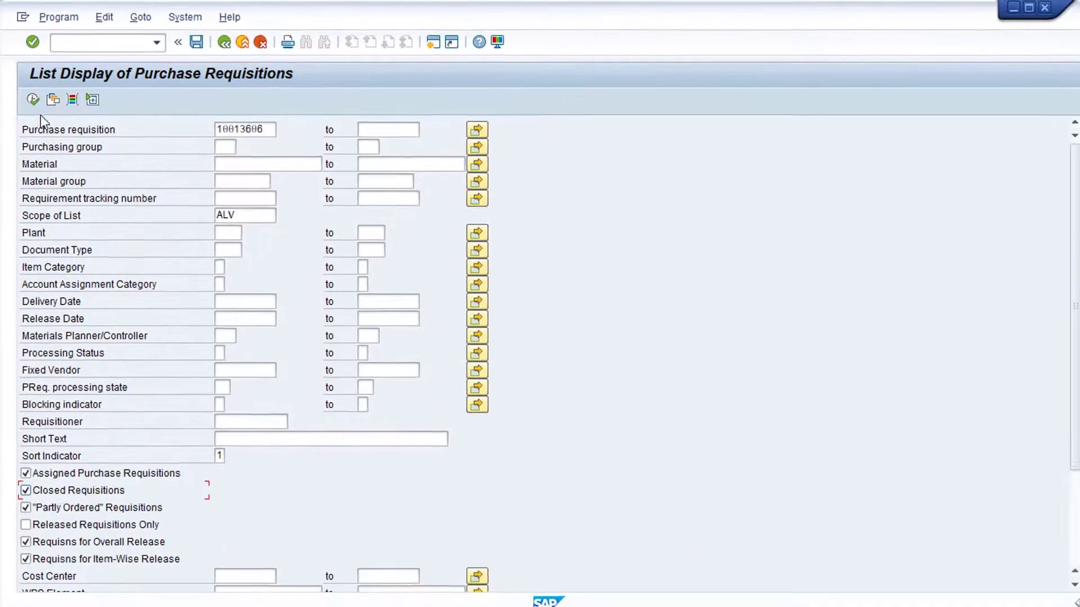
pyautogui.click(31, 99)
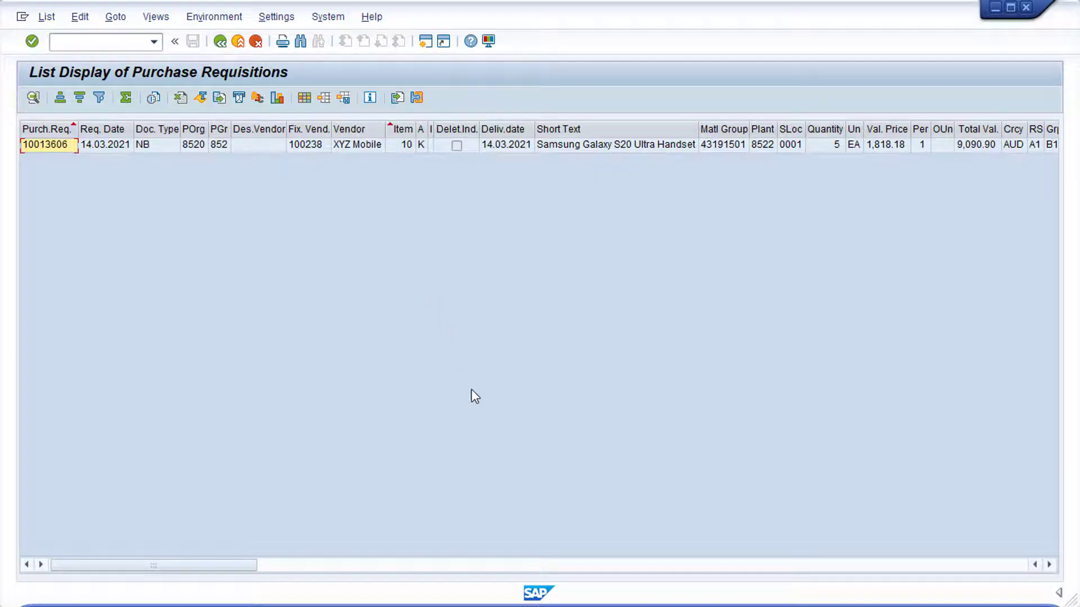
# Examine the processing state, PO number and PO date columns in the requisition list, and return to SAP Easy Access
pyautogui.click(559, 565)
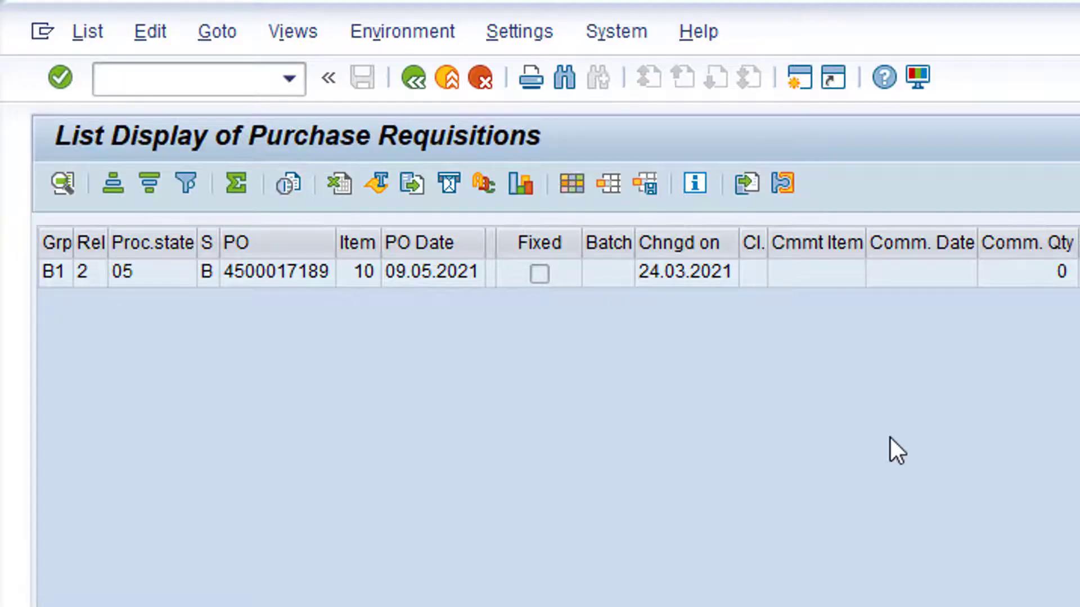
pyautogui.click(413, 77)
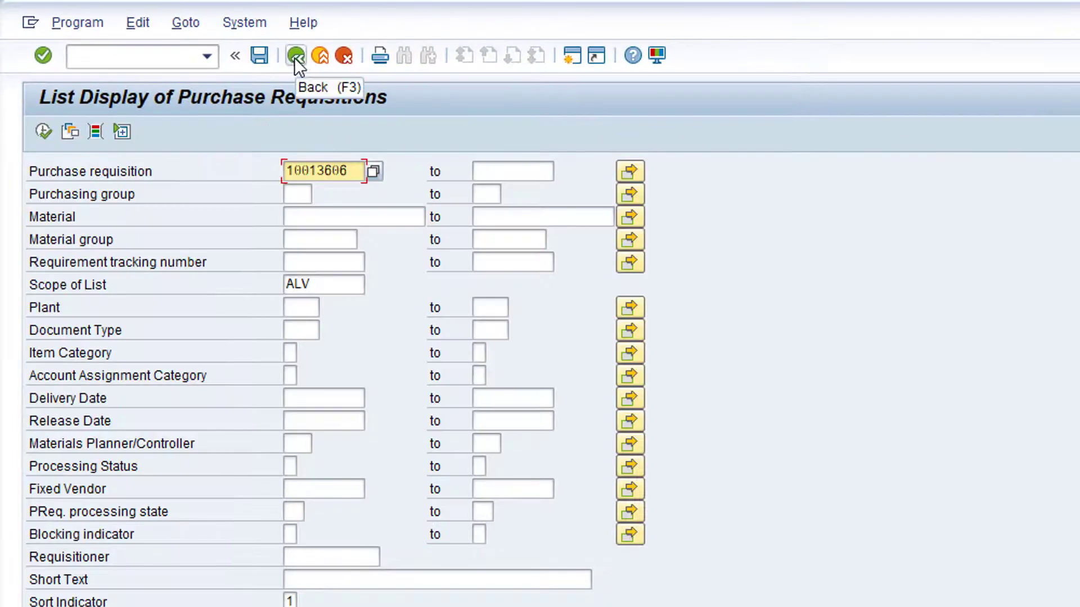
pyautogui.click(295, 57)
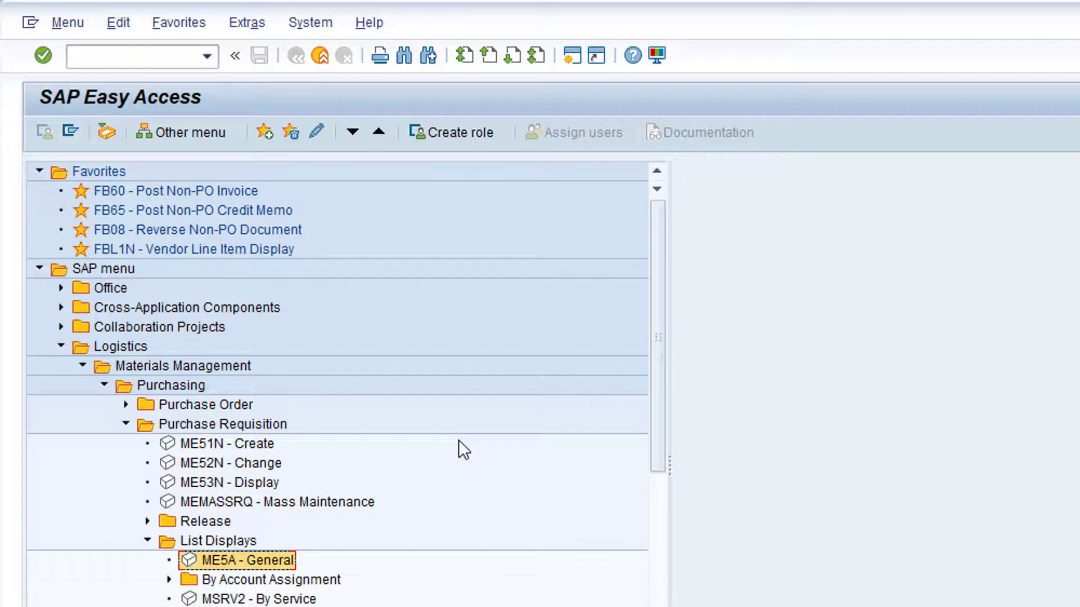
# Open ME23N, list My purchase orders in the document overview, examine the newly created purchase order, and return to SAP Easy Access
pyautogui.click(124, 405)
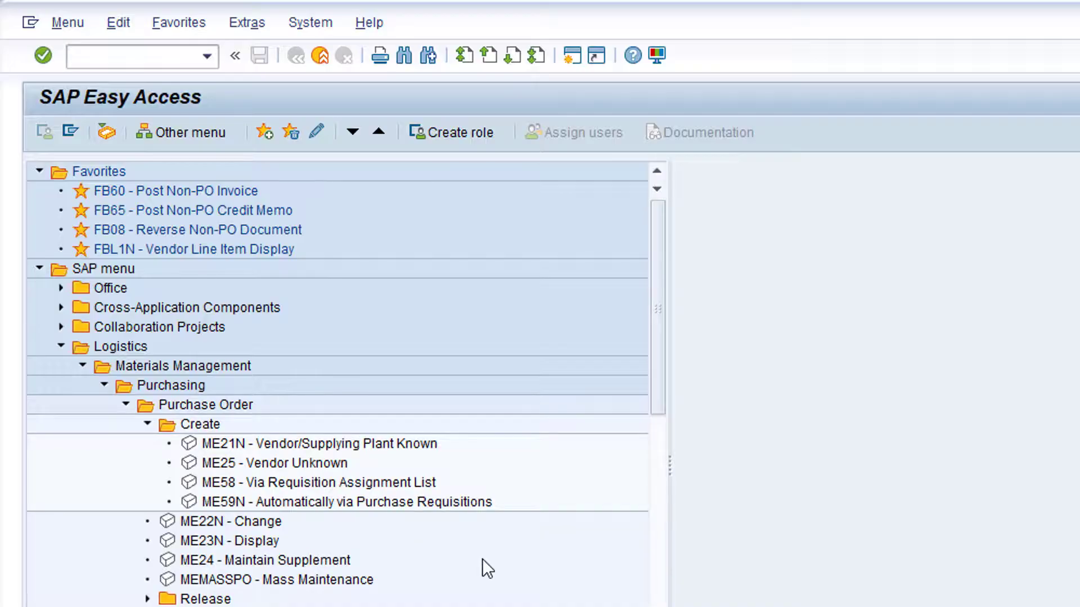
pyautogui.doubleClick(254, 539)
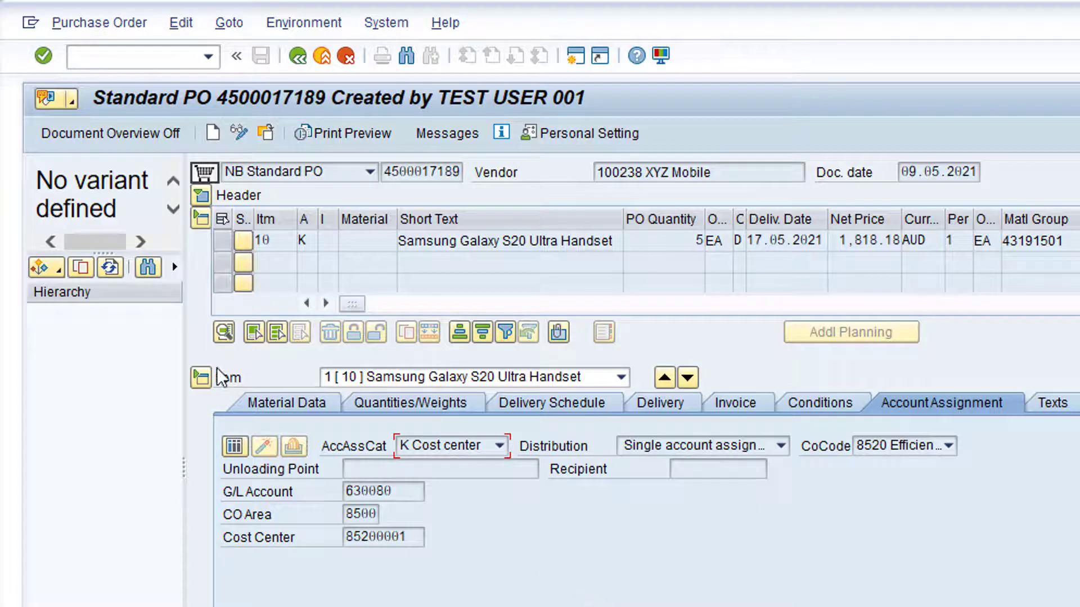
pyautogui.click(52, 267)
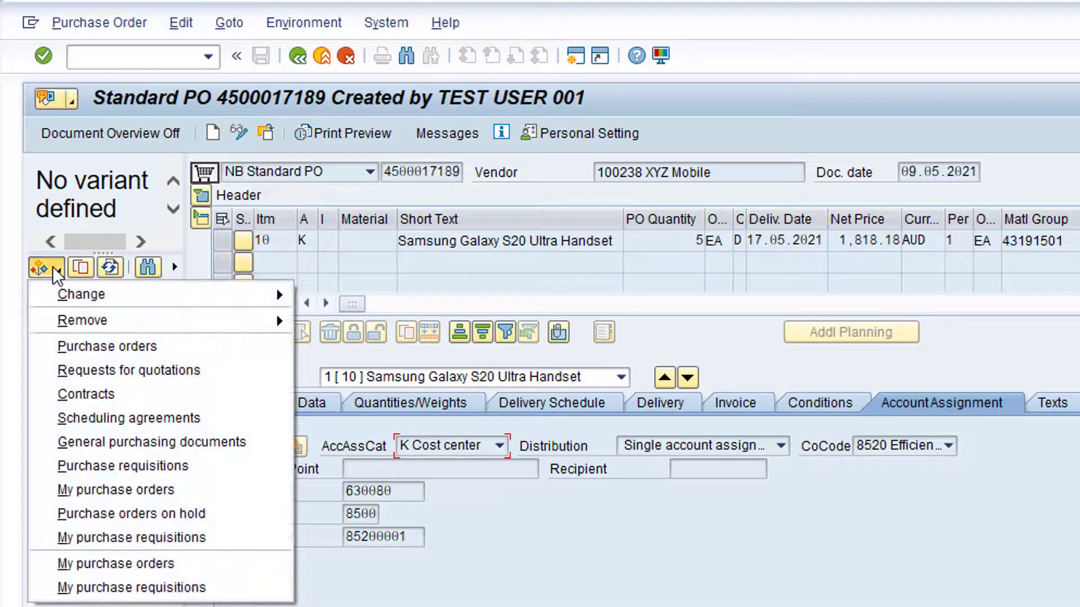
pyautogui.click(190, 493)
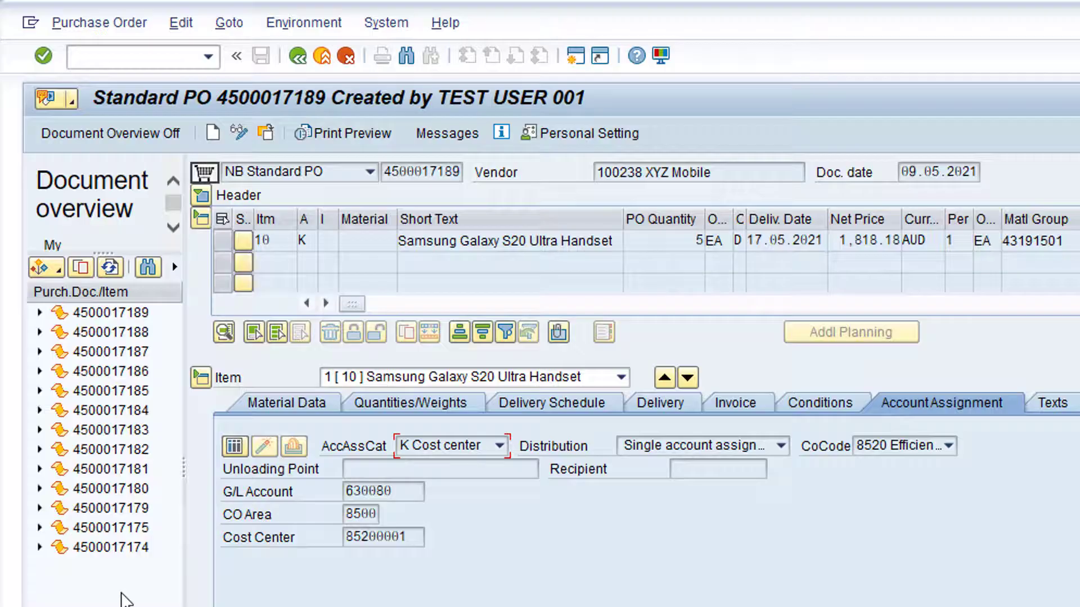
pyautogui.click(116, 313)
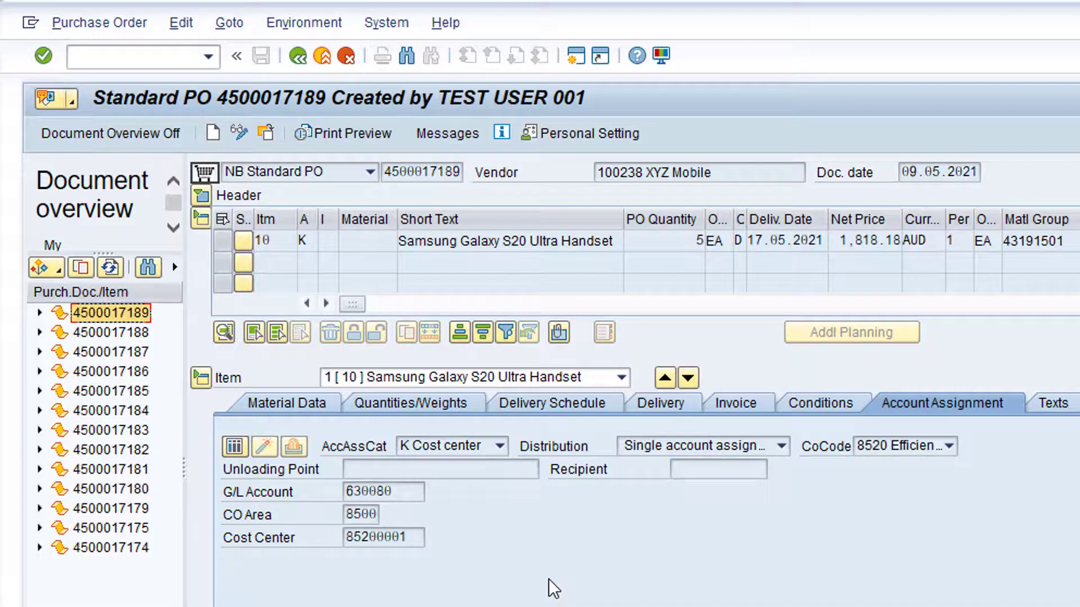
pyautogui.click(299, 57)
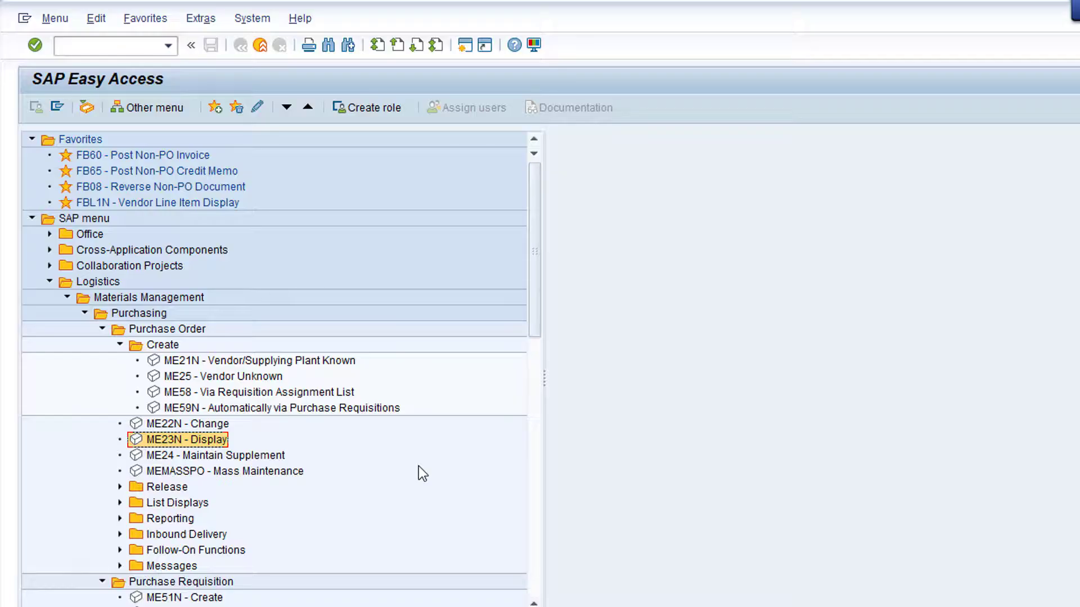
# Run the ME2N purchase order list by PO number for the newly created purchase order
pyautogui.click(120, 503)
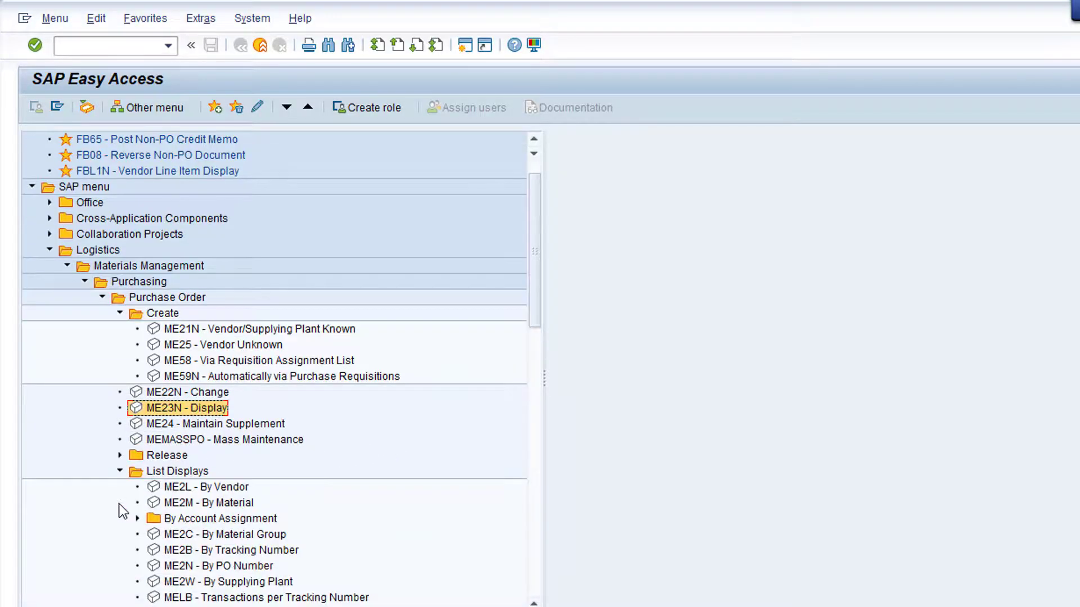
pyautogui.click(245, 567)
pyautogui.doubleClick(246, 566)
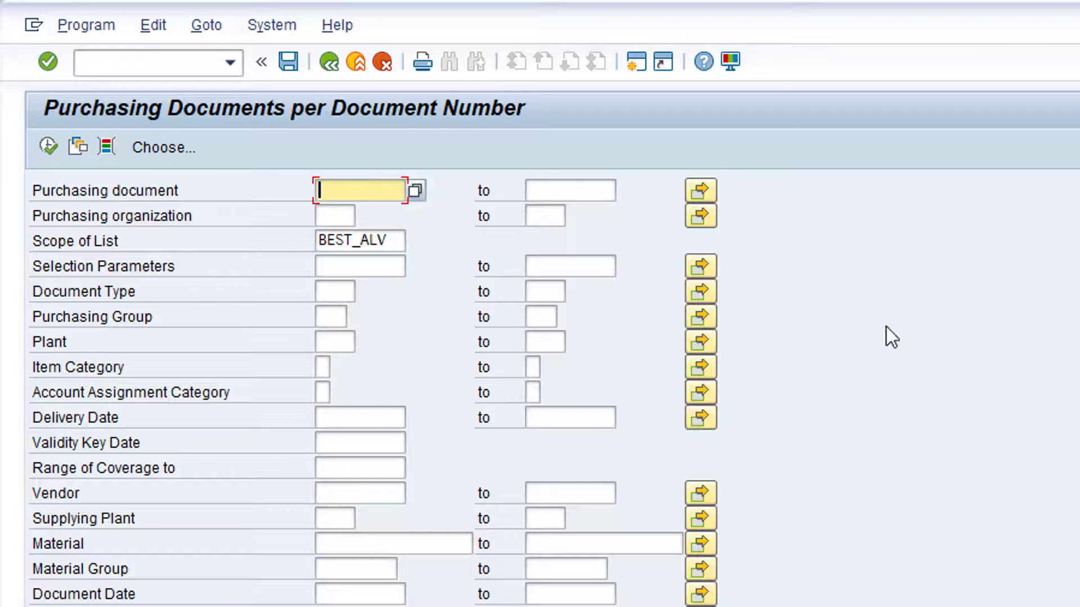
pyautogui.hotkey('ctrl', 'v')
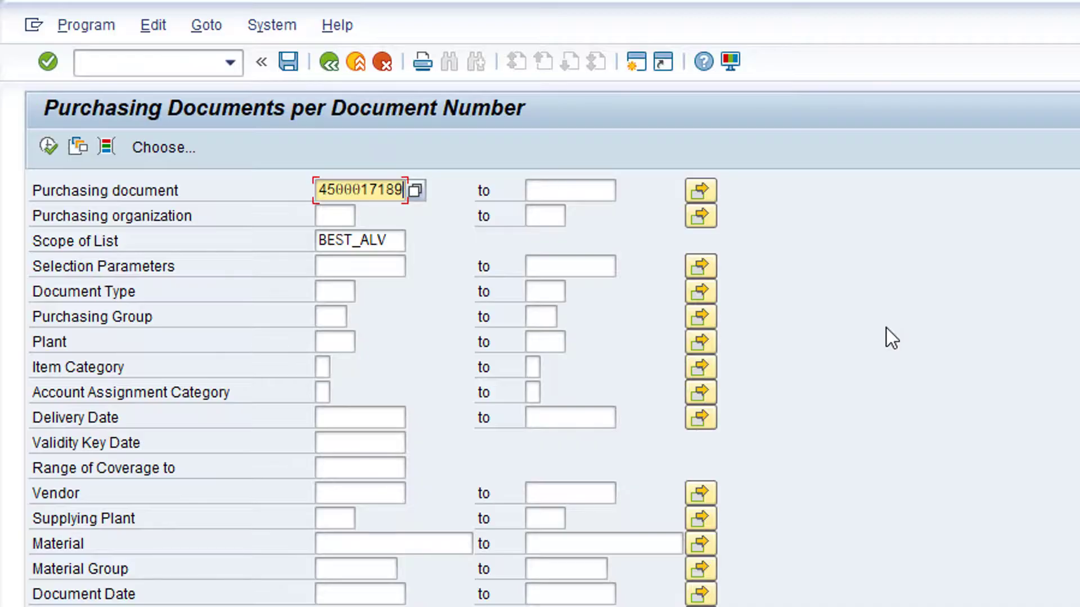
pyautogui.click(49, 143)
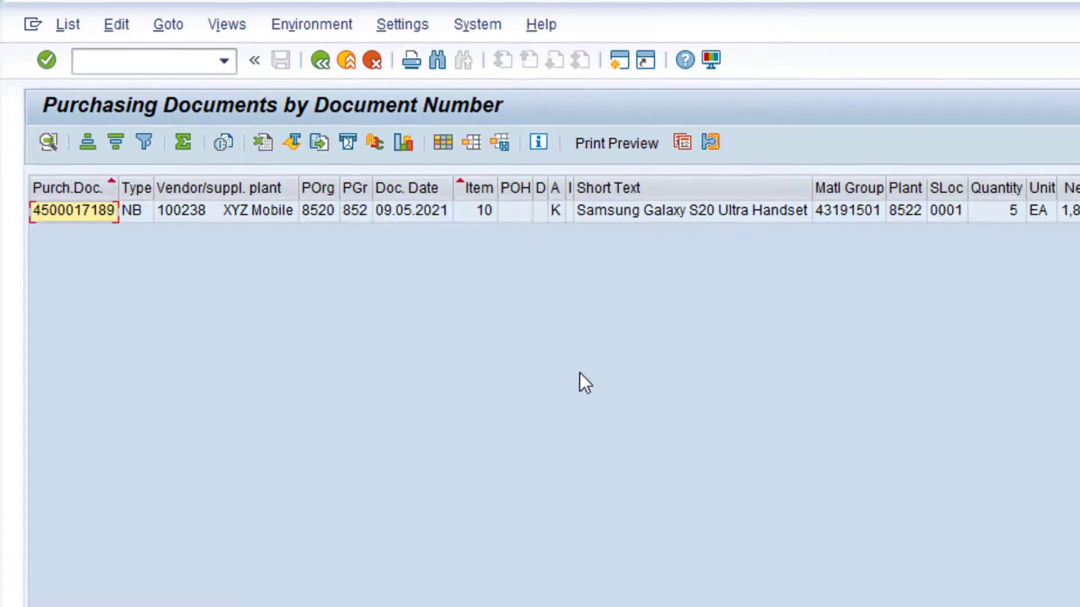